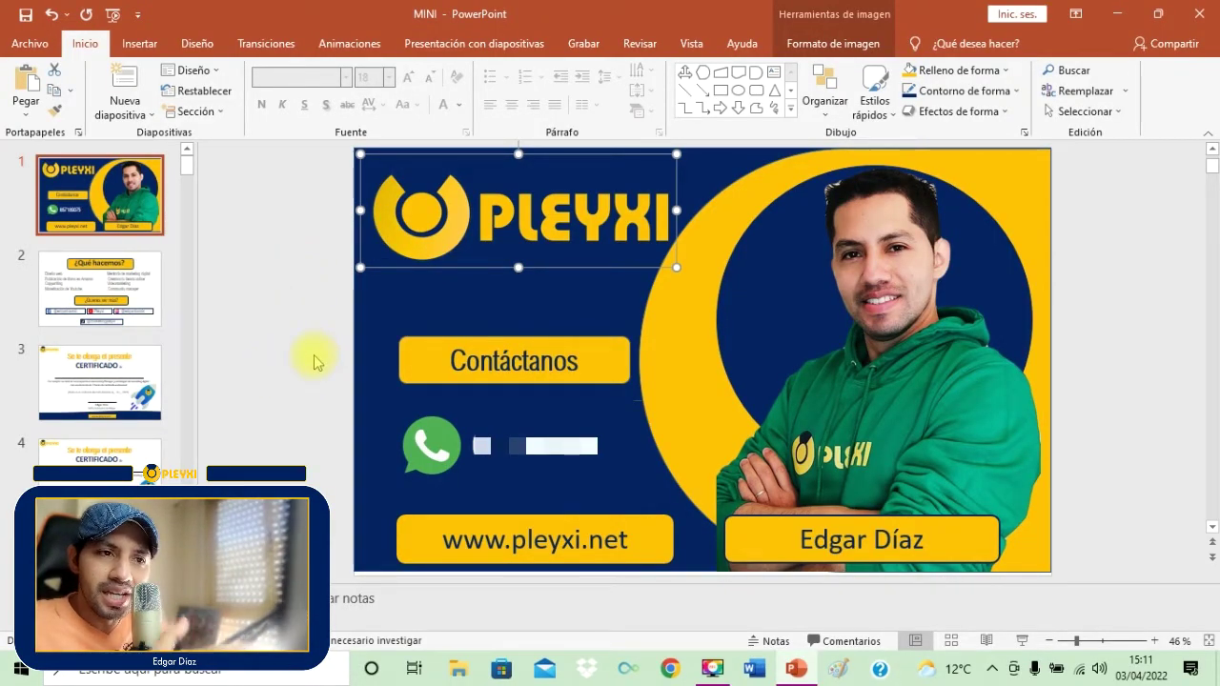
Deselect the PLEYXI logo on the business-card slide by clicking off it
{"action": "left_click", "coordinate": [303, 312]}
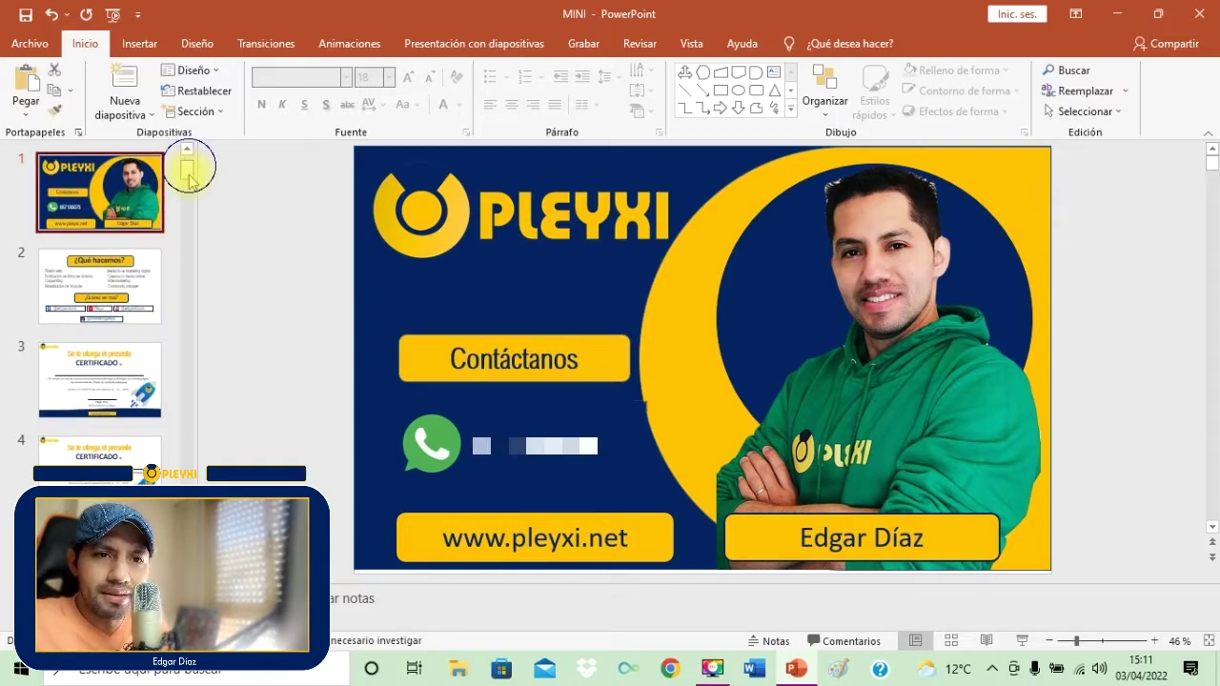
{"action": "left_click_drag", "start_coordinate": [190, 171], "coordinate": [246, 202]}
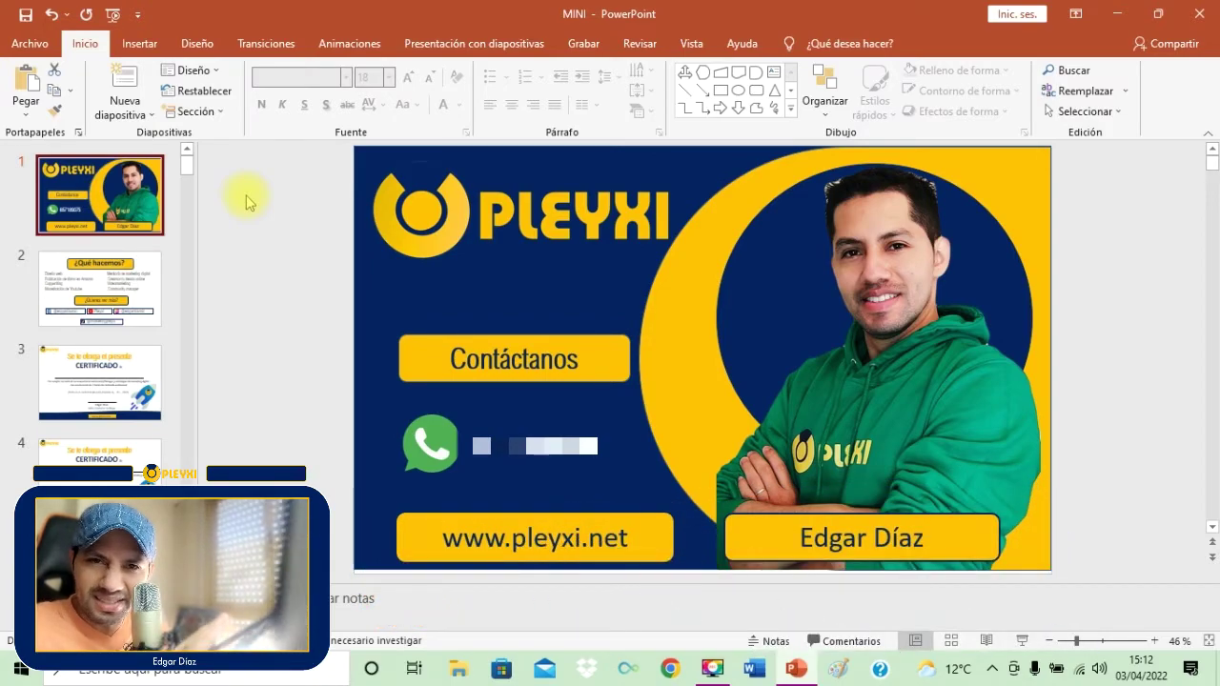
Insert a new blank slide 2 after the card slide and open it
{"action": "key", "text": "ctrl+m"}
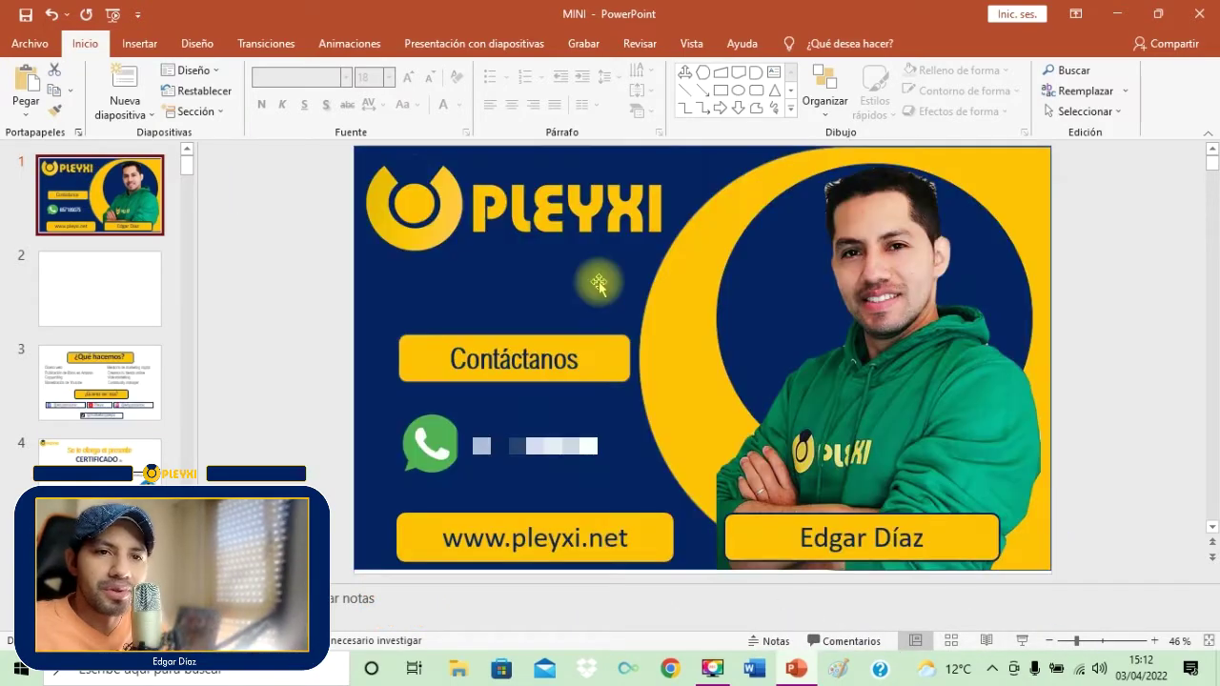
{"action": "key", "text": "Page_Up"}
{"action": "left_click", "coordinate": [461, 304]}
{"action": "left_click", "coordinate": [151, 278]}
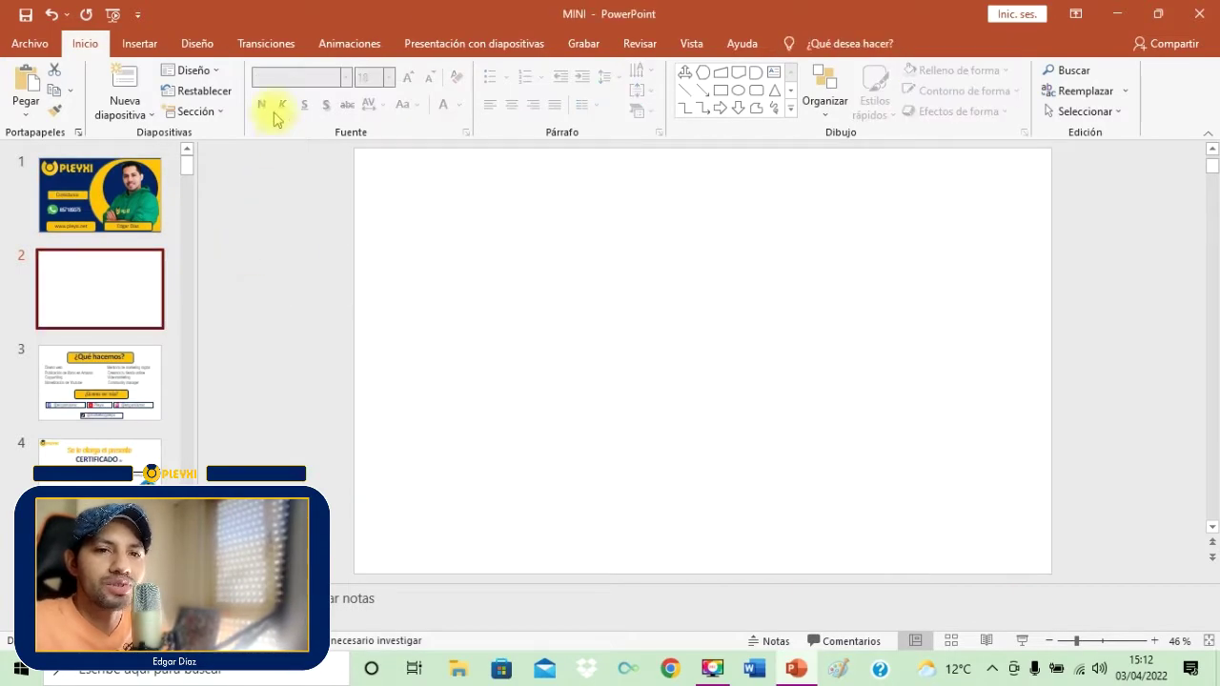
Draw a rectangle stretched to cover the whole slide, 27,5 by 45 cm
{"action": "left_click", "coordinate": [124, 43]}
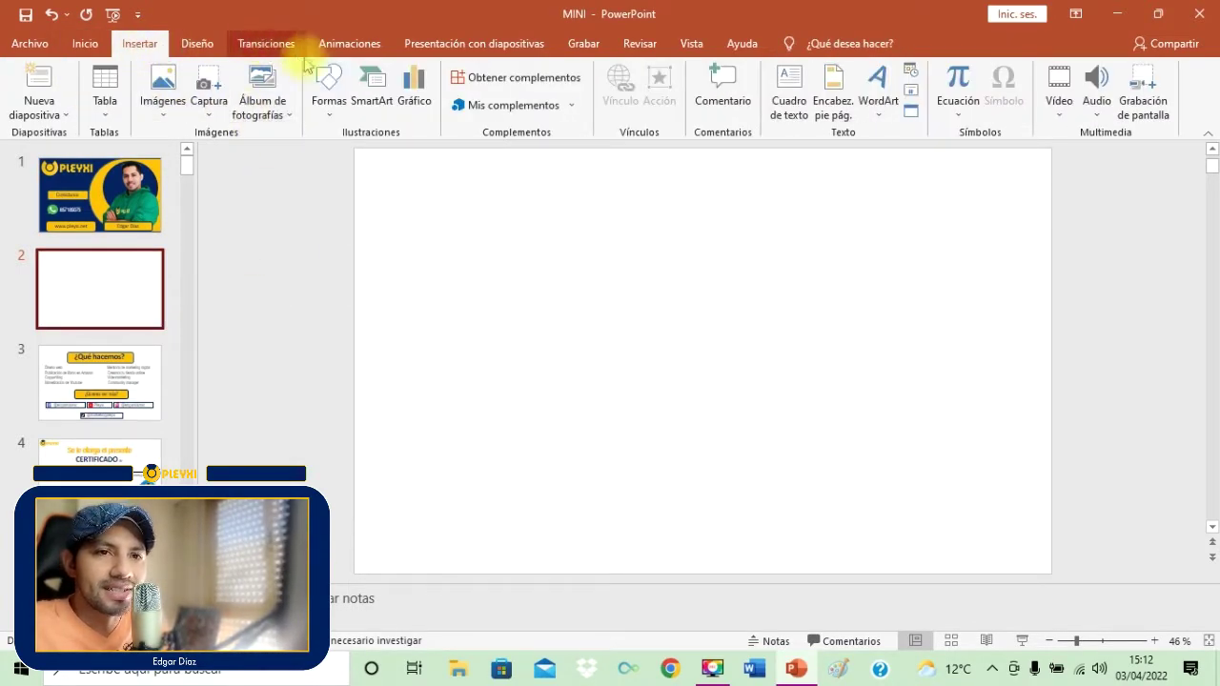
{"action": "left_click", "coordinate": [328, 115]}
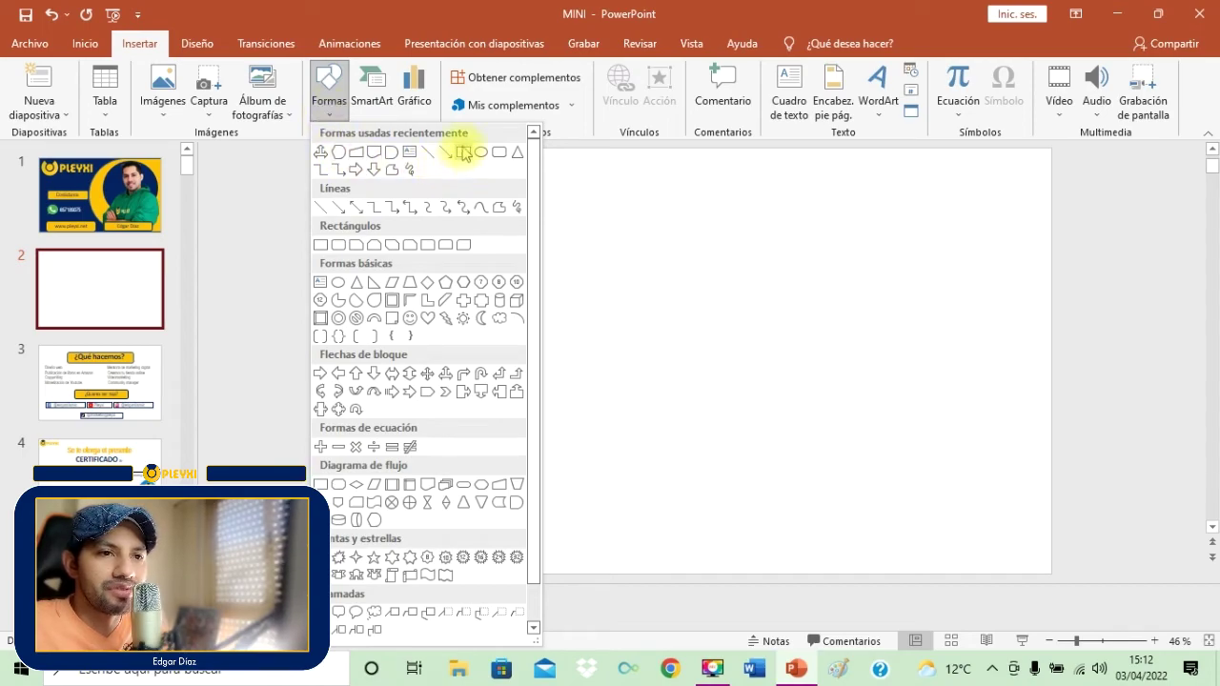
{"action": "left_click", "coordinate": [463, 152]}
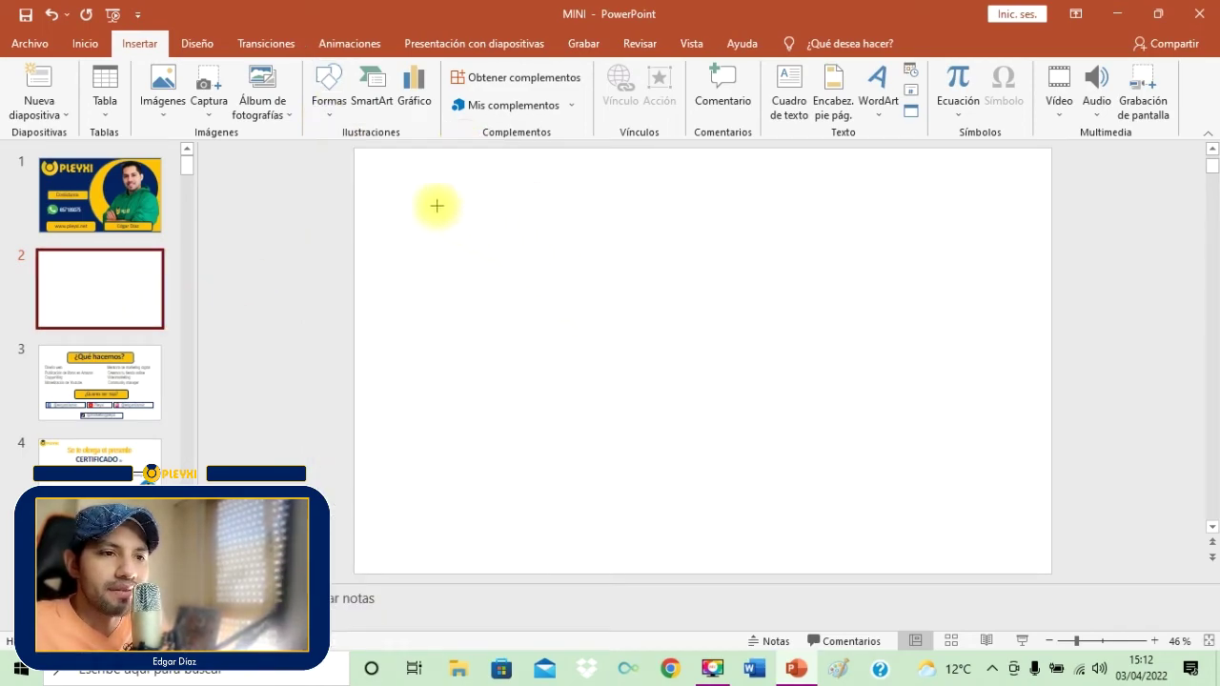
{"action": "left_click_drag", "start_coordinate": [367, 163], "coordinate": [1051, 574]}
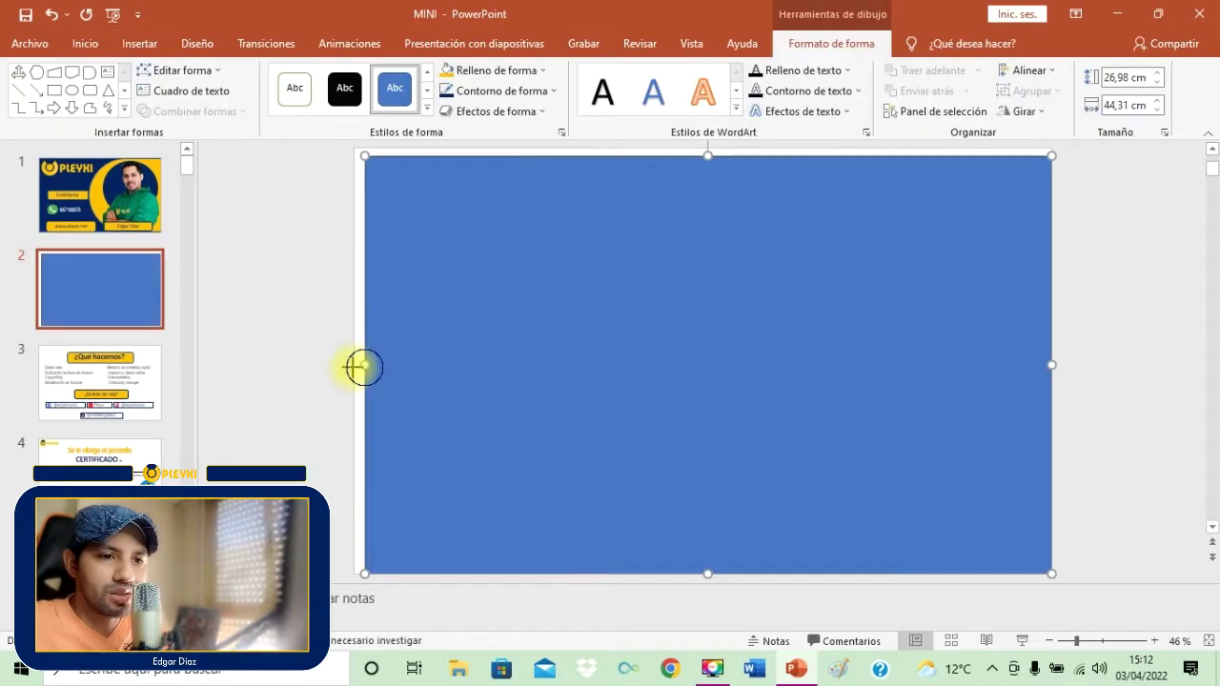
{"action": "left_click_drag", "start_coordinate": [365, 364], "coordinate": [354, 364]}
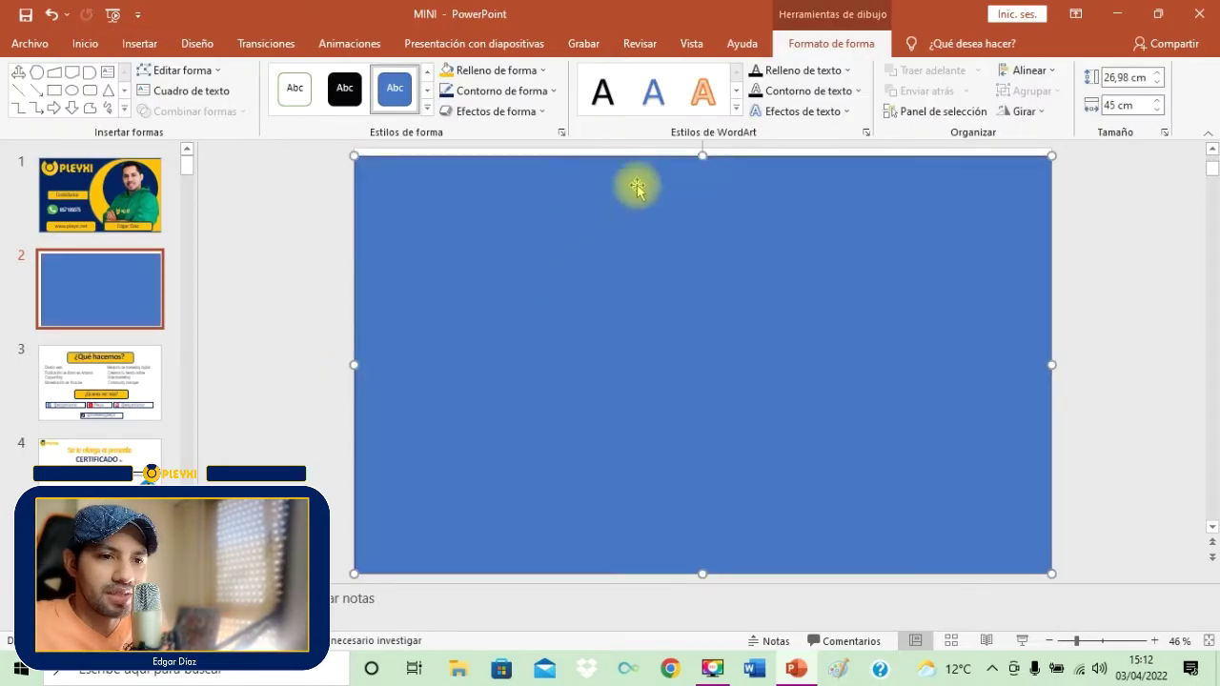
{"action": "left_click_drag", "start_coordinate": [701, 156], "coordinate": [702, 147]}
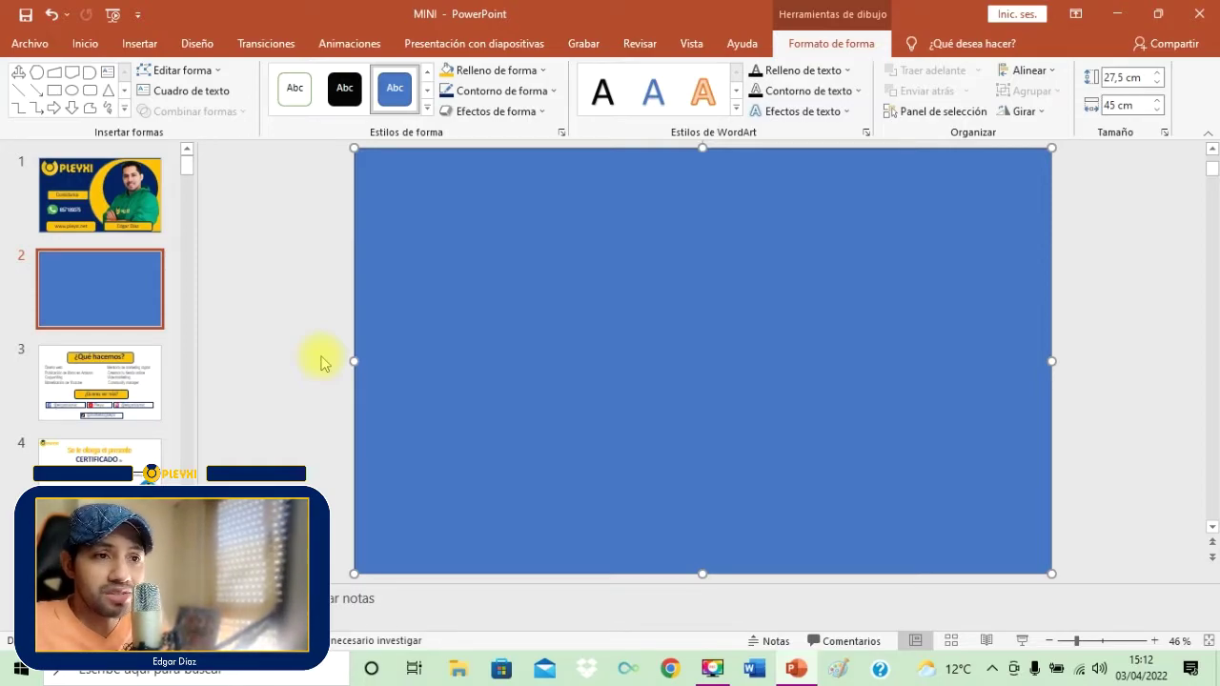
Fill the full-slide rectangle with dark navy blue
{"action": "left_click", "coordinate": [494, 73]}
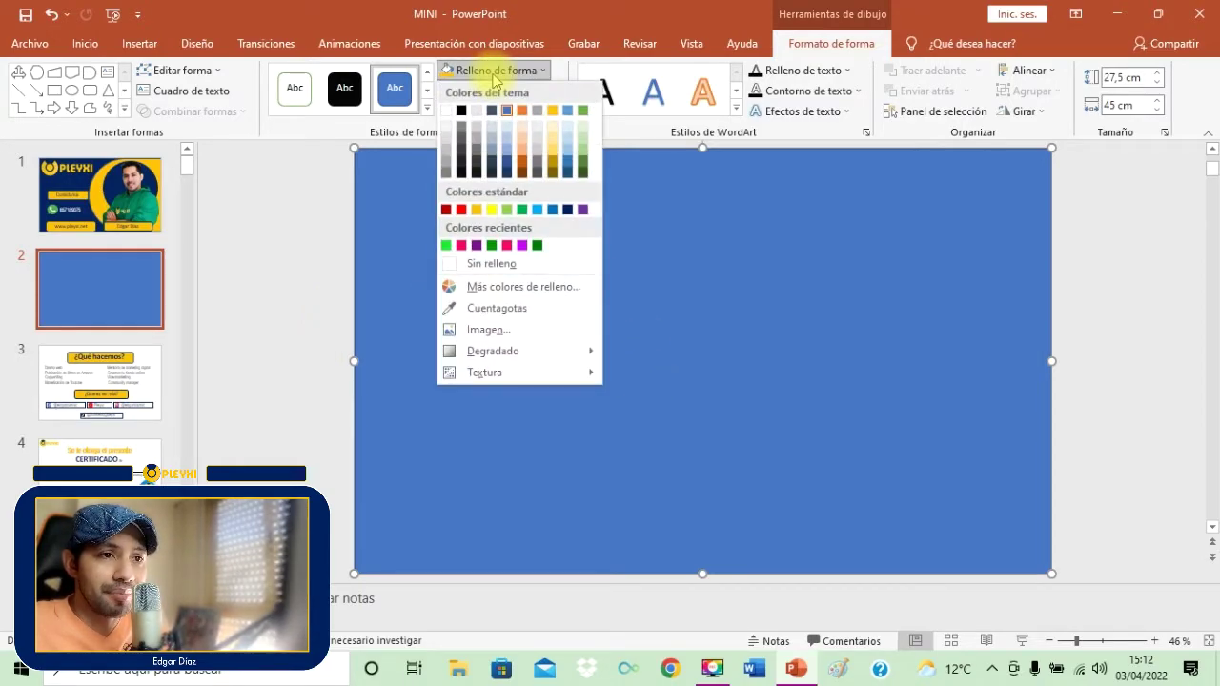
{"action": "left_click", "coordinate": [567, 208]}
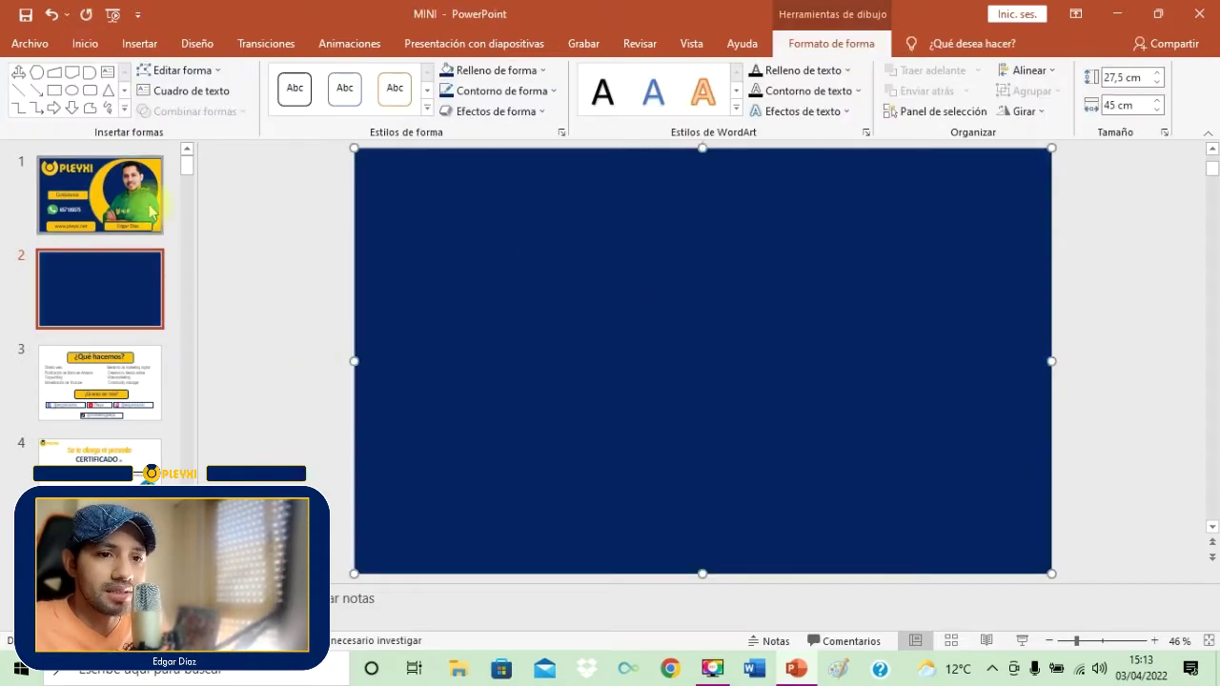
{"action": "scroll", "coordinate": [616, 343], "scroll_direction": "up", "scroll_amount": 1}
Inspect the ring photo on slide 1, shift the person's photo right, and return to slide 2
{"action": "left_click", "coordinate": [662, 299]}
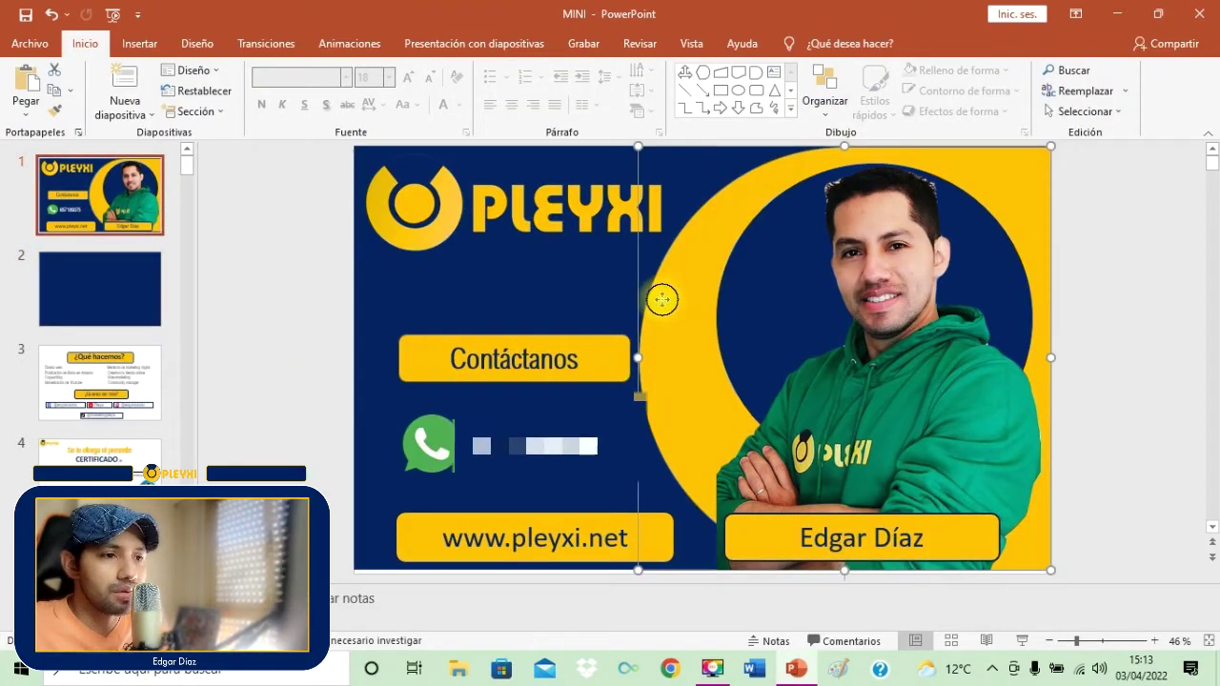
{"action": "left_click", "coordinate": [702, 275]}
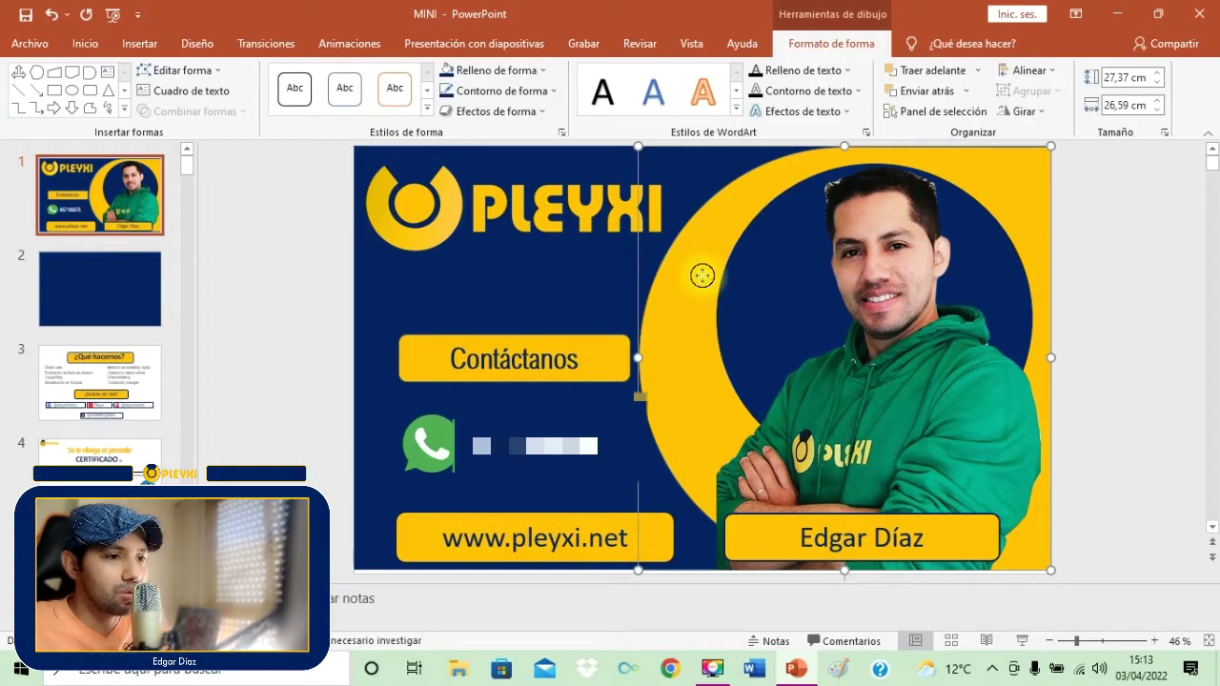
{"action": "left_click", "coordinate": [787, 286]}
{"action": "left_click", "coordinate": [787, 288]}
{"action": "left_click_drag", "start_coordinate": [787, 287], "coordinate": [904, 302]}
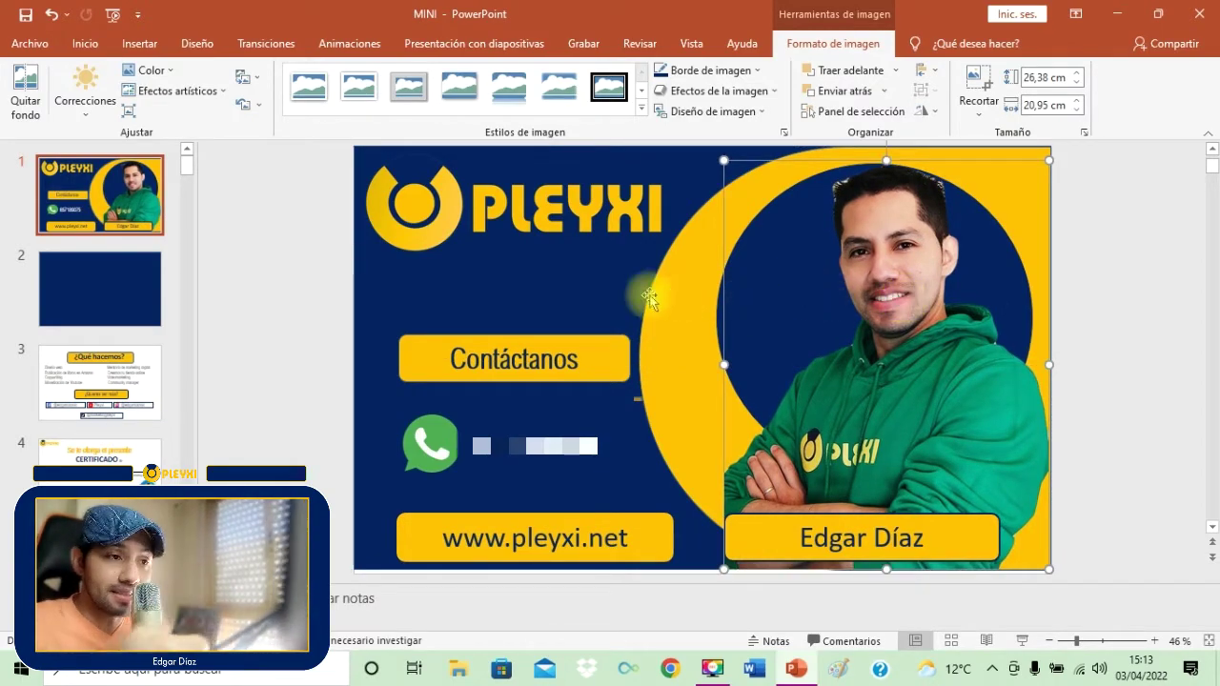
{"action": "left_click", "coordinate": [153, 277]}
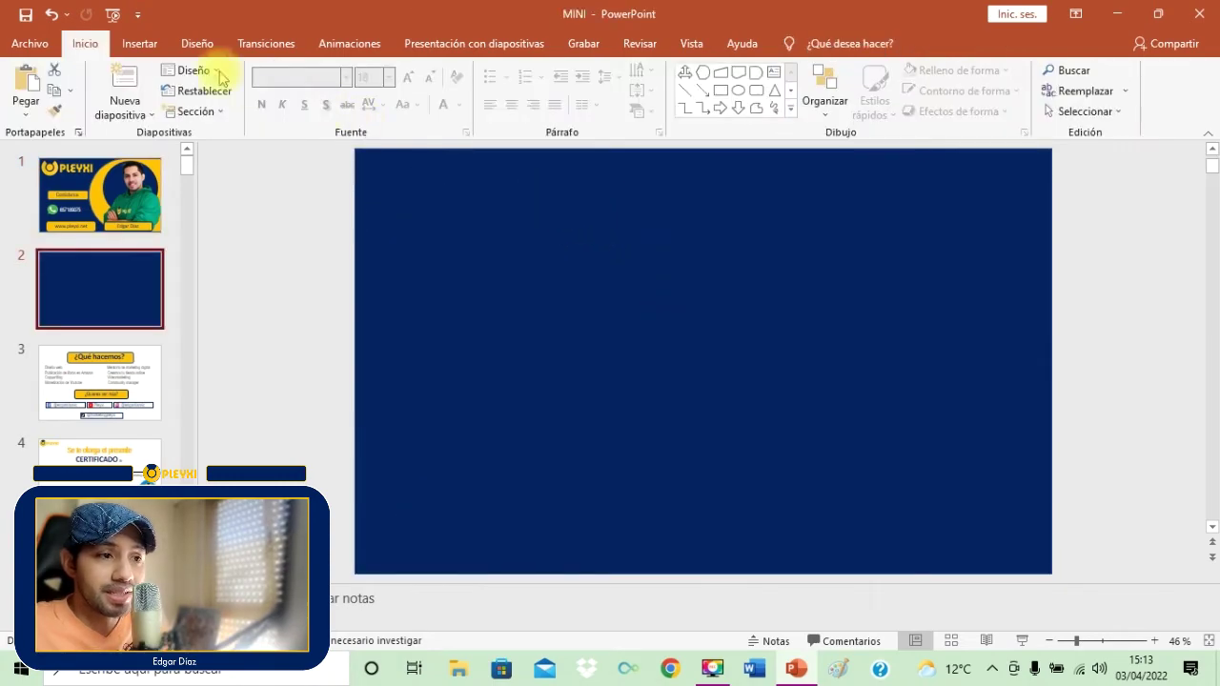
Draw a roughly 12 cm Diagrama de flujo: Retraso shape on the right, lower it slightly, and fill it yellow
{"action": "left_click", "coordinate": [151, 42]}
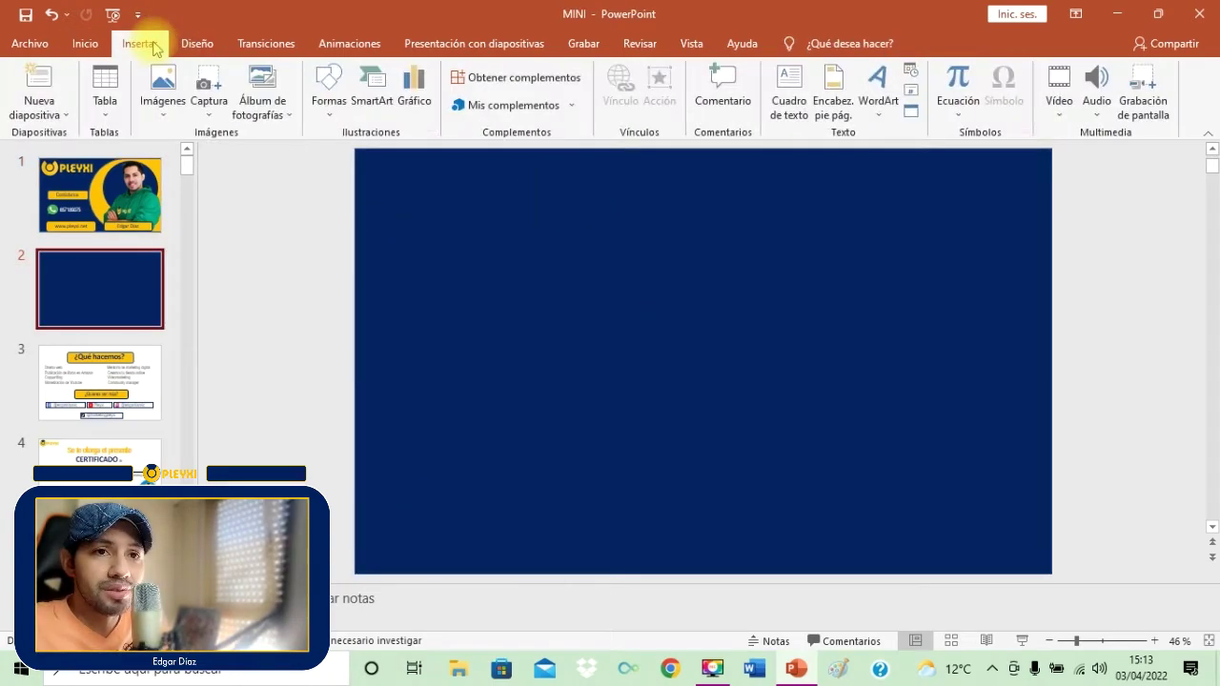
{"action": "left_click", "coordinate": [329, 122]}
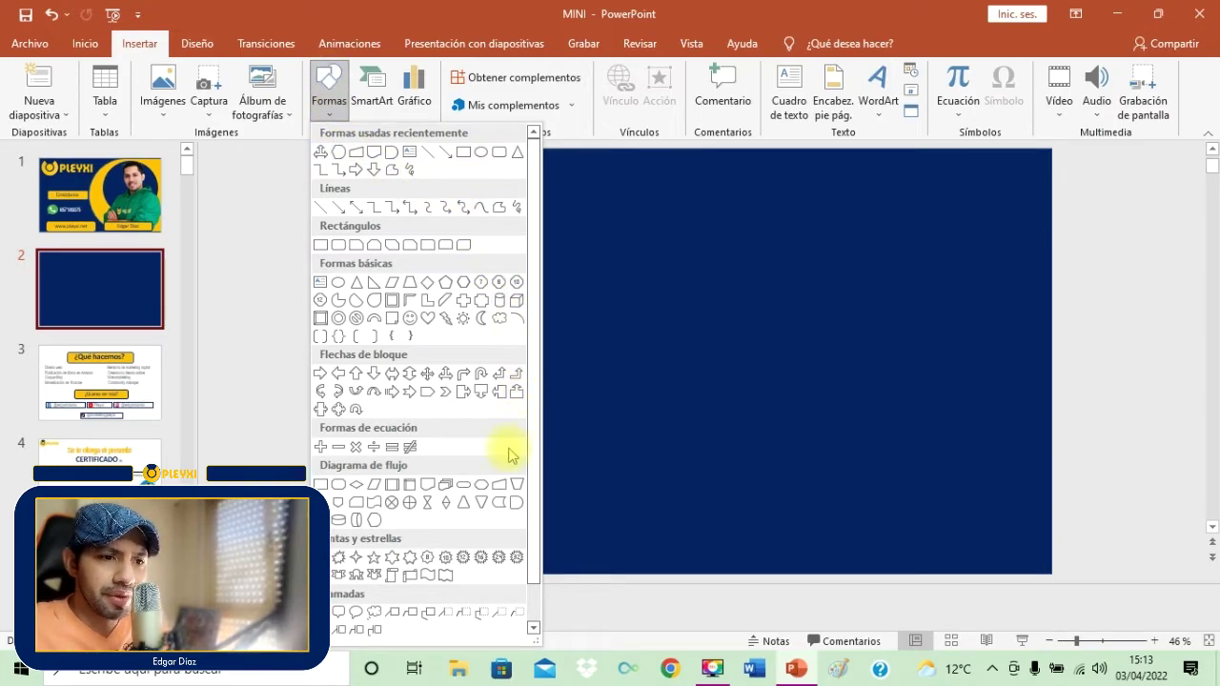
{"action": "left_click", "coordinate": [518, 499]}
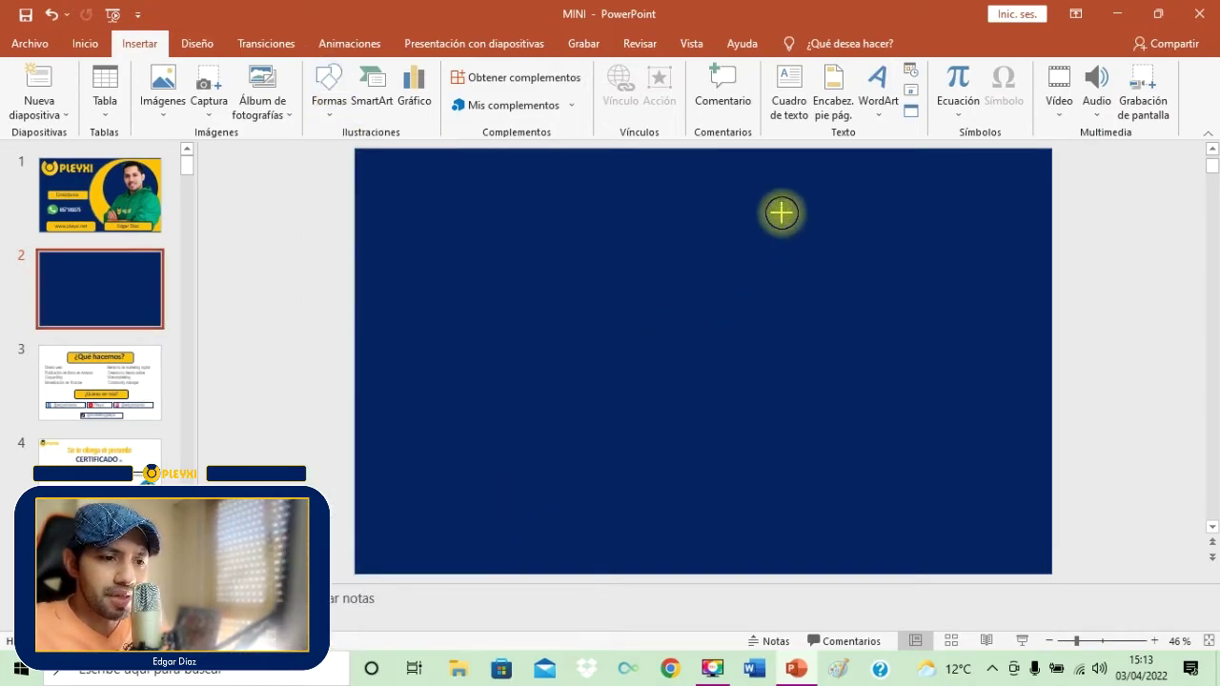
{"action": "left_click_drag", "start_coordinate": [781, 211], "coordinate": [970, 400]}
{"action": "left_click_drag", "start_coordinate": [889, 305], "coordinate": [889, 359]}
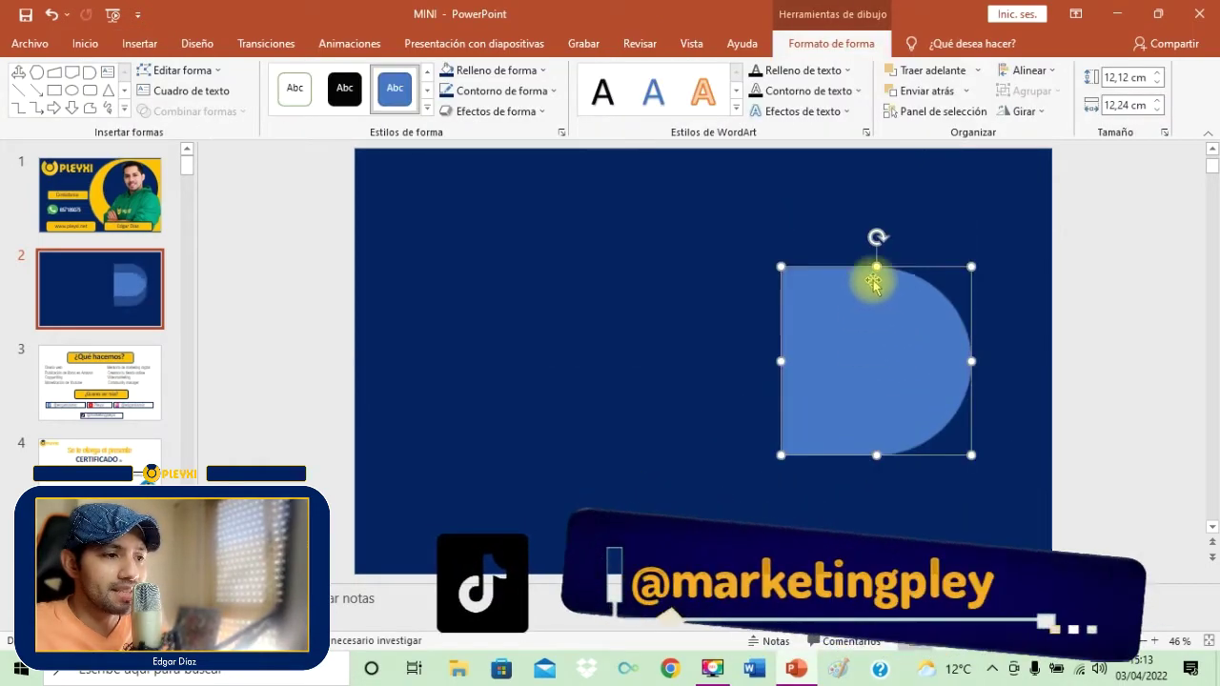
{"action": "left_click", "coordinate": [500, 73]}
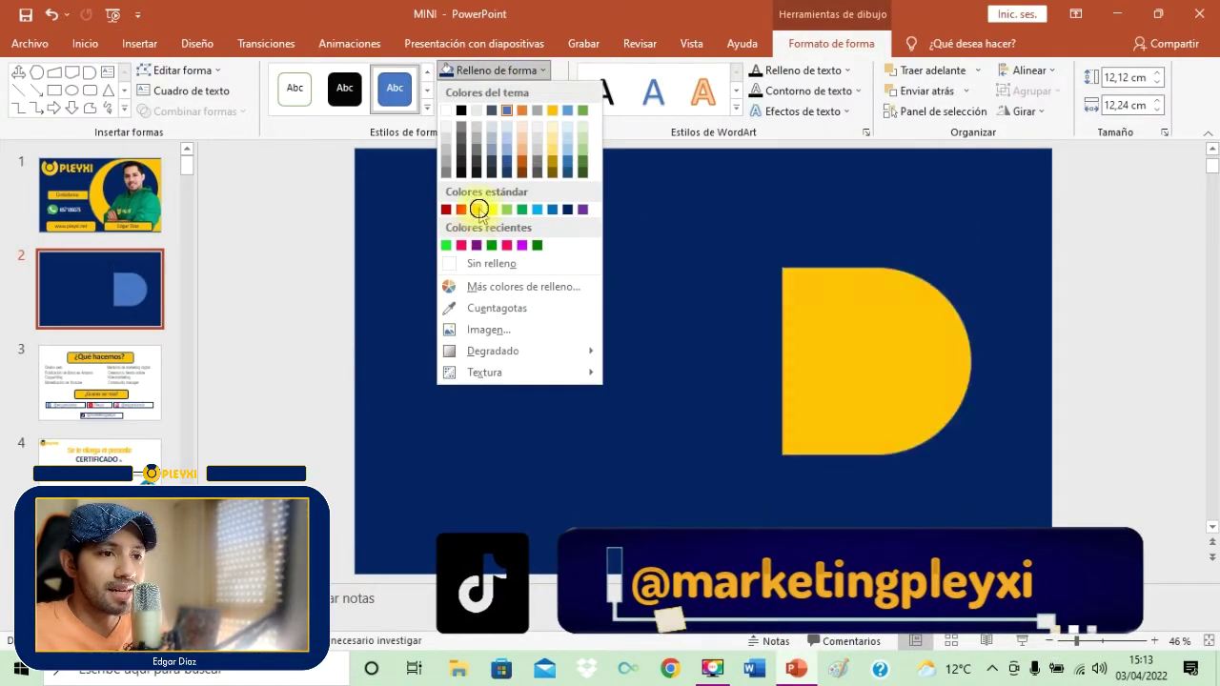
{"action": "left_click", "coordinate": [480, 204]}
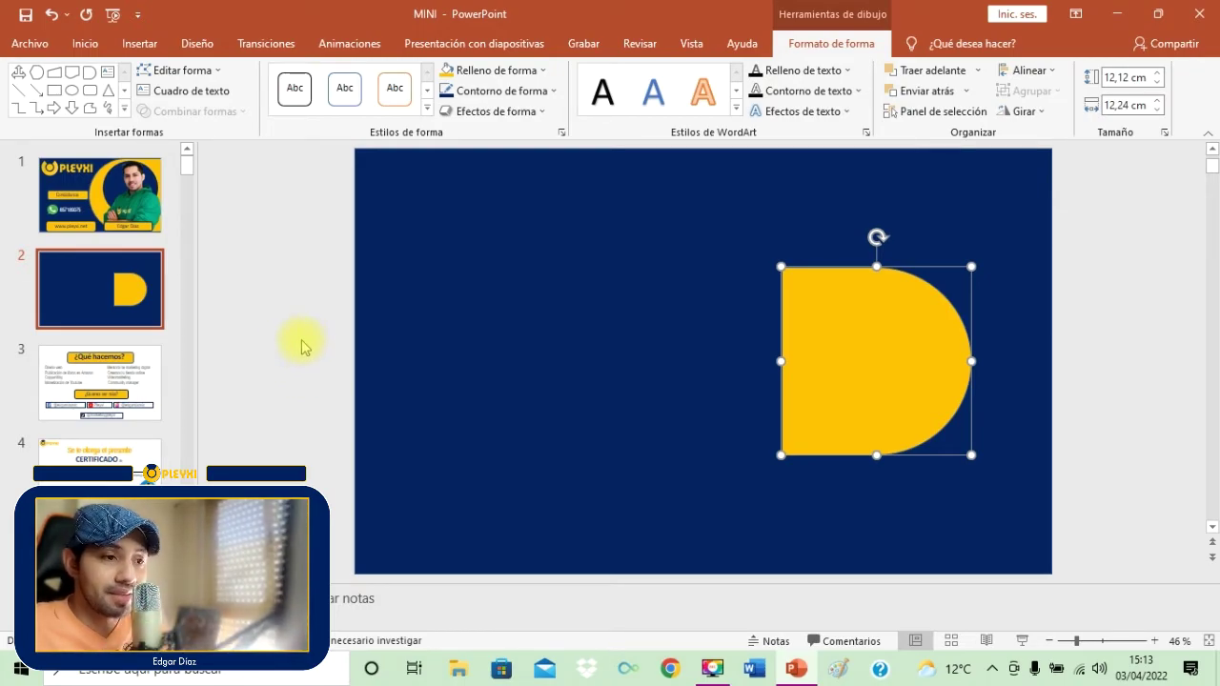
Rotate the yellow D shape so its curve faces left and stretch it up to the slide top
{"action": "left_click", "coordinate": [301, 347]}
{"action": "left_click", "coordinate": [852, 373]}
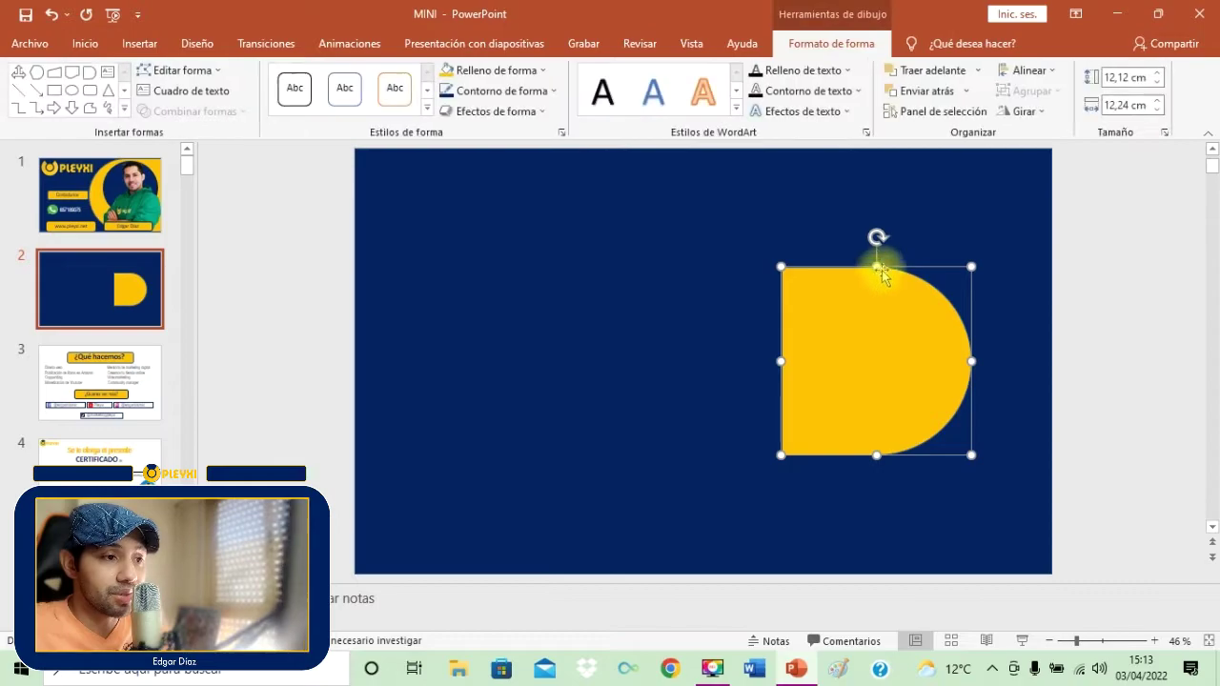
{"action": "left_click_drag", "start_coordinate": [878, 236], "coordinate": [875, 446]}
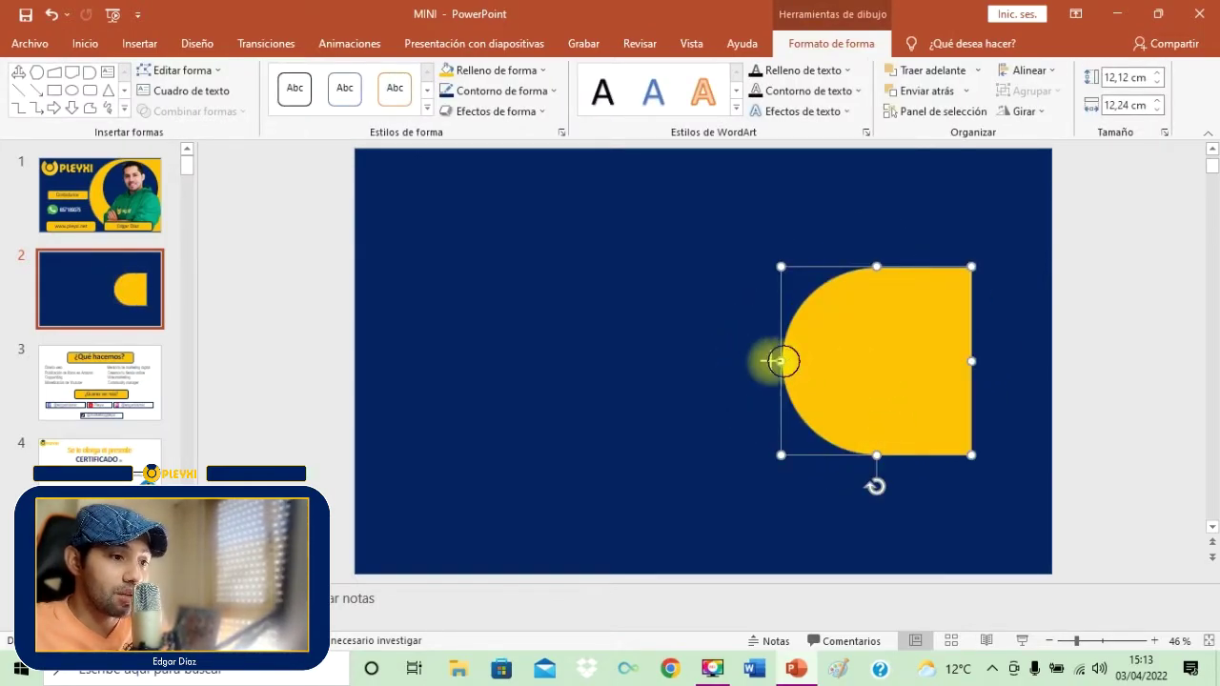
{"action": "left_click_drag", "start_coordinate": [781, 361], "coordinate": [761, 362]}
{"action": "left_click_drag", "start_coordinate": [865, 267], "coordinate": [868, 145]}
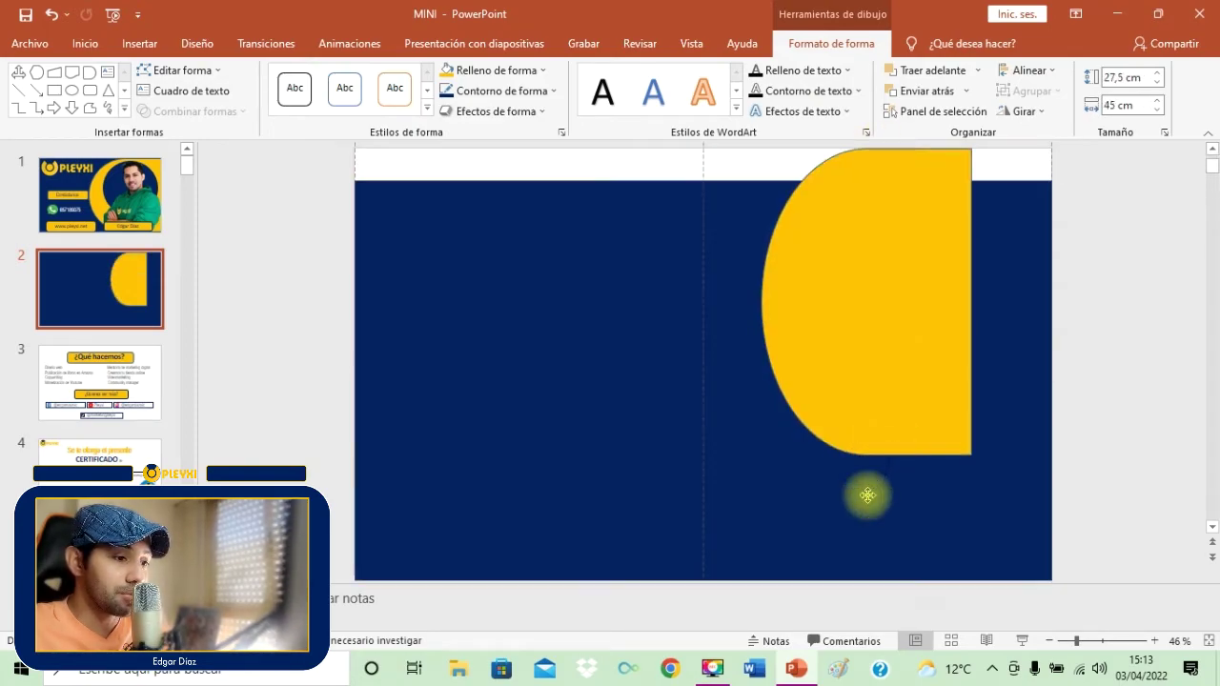
Stretch the yellow shape to the slide bottom and right edge, 27,5 by 24,68 cm, then view slide 1
{"action": "mouse_move", "coordinate": [579, 380]}
{"action": "left_mouse_down"}
{"action": "mouse_move", "coordinate": [579, 411]}
{"action": "mouse_move", "coordinate": [577, 375]}
{"action": "left_mouse_up"}
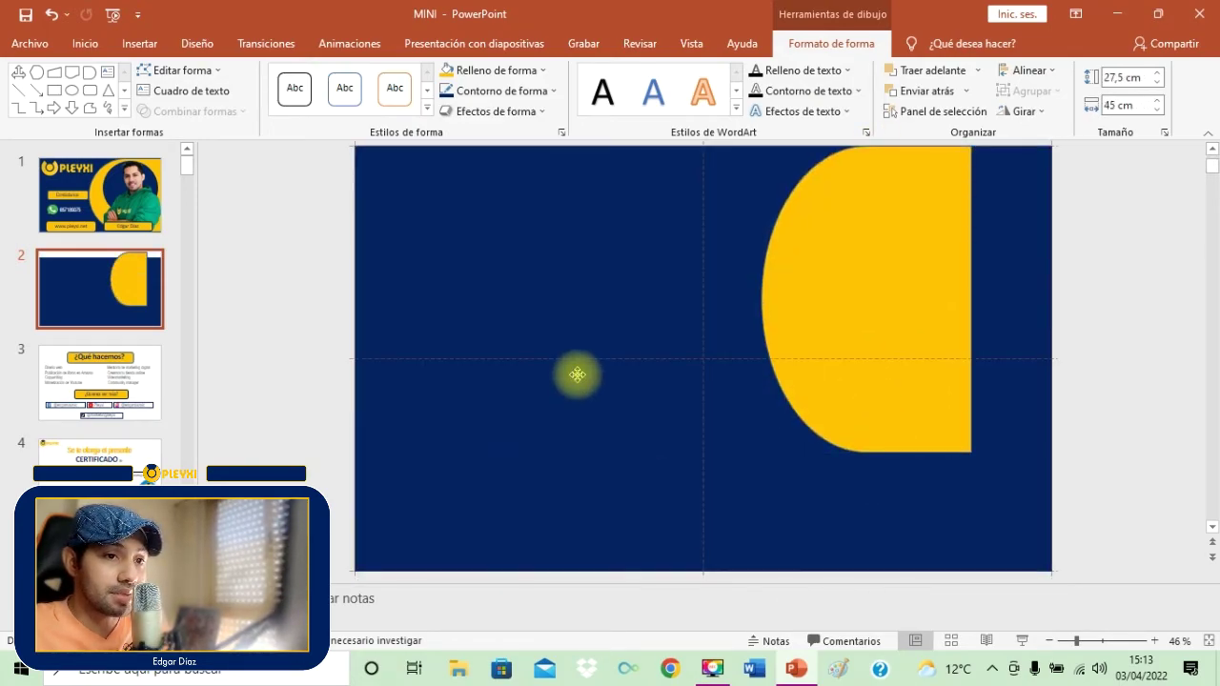
{"action": "left_click", "coordinate": [862, 419]}
{"action": "left_click_drag", "start_coordinate": [865, 452], "coordinate": [874, 572]}
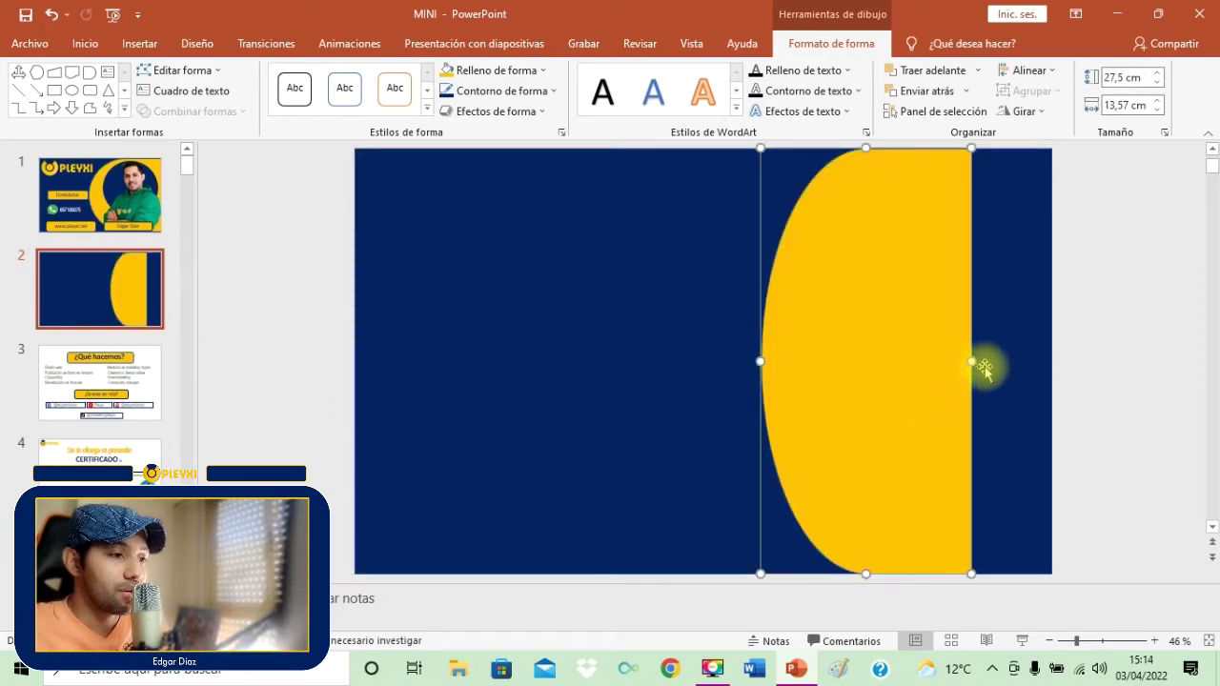
{"action": "left_click_drag", "start_coordinate": [970, 361], "coordinate": [1051, 361]}
{"action": "left_click_drag", "start_coordinate": [759, 362], "coordinate": [668, 362]}
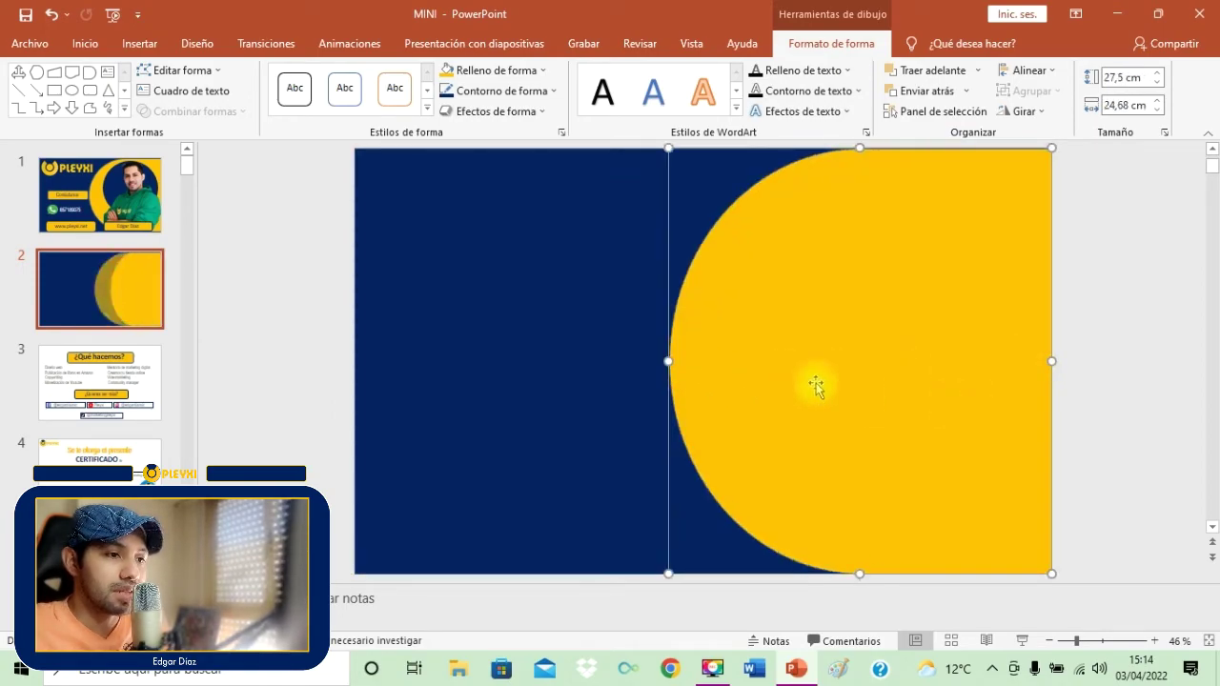
{"action": "left_click", "coordinate": [325, 408]}
{"action": "scroll", "coordinate": [534, 371], "scroll_direction": "up", "scroll_amount": 1}
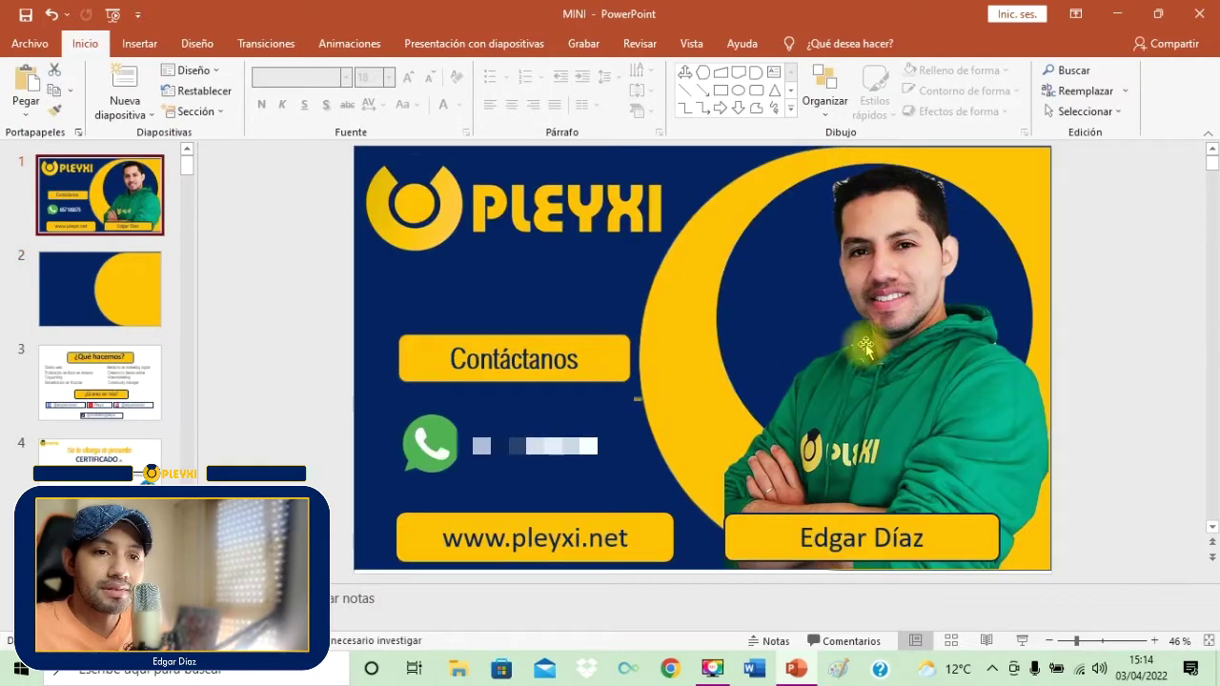
Draw an oval over the yellow shape on slide 2, making it taller and wider
{"action": "left_click", "coordinate": [820, 288]}
{"action": "left_click", "coordinate": [138, 266]}
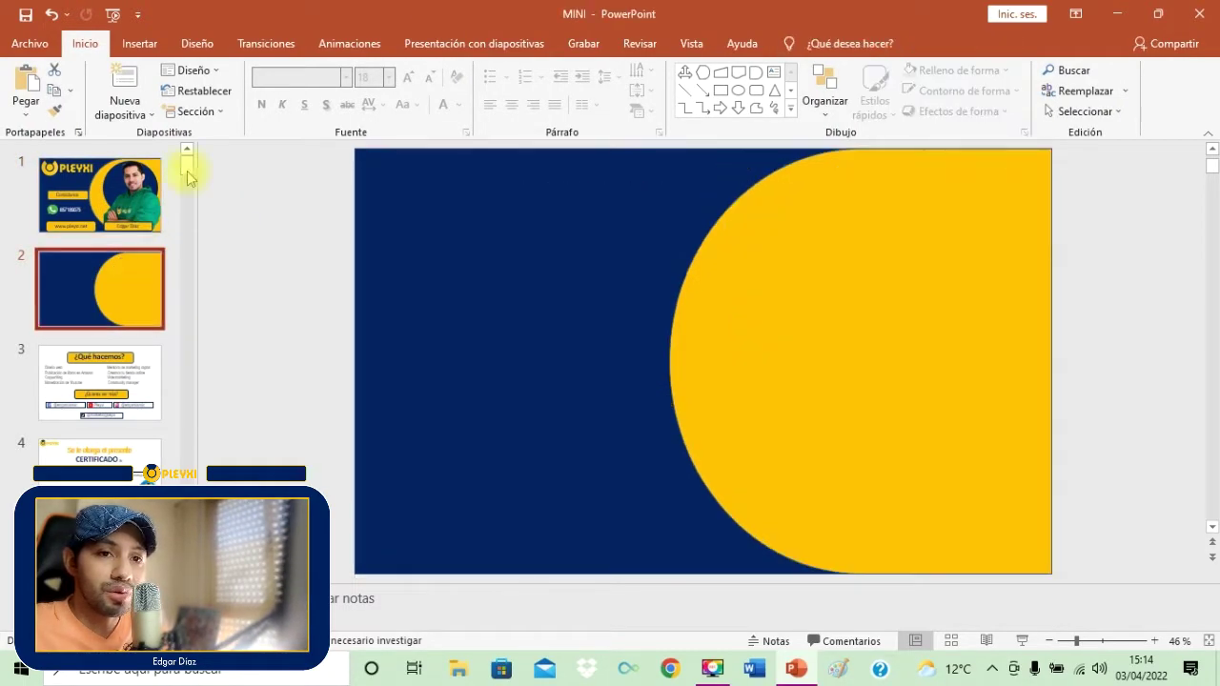
{"action": "left_click", "coordinate": [139, 44]}
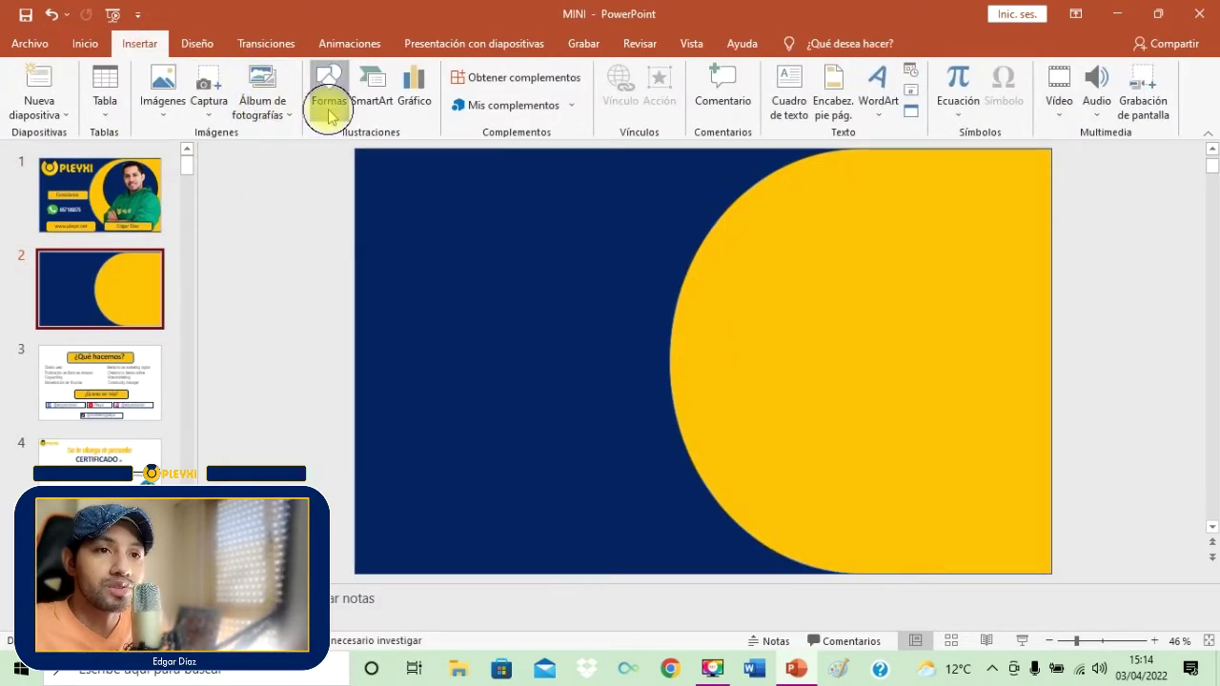
{"action": "left_click", "coordinate": [324, 96]}
{"action": "left_click", "coordinate": [482, 154]}
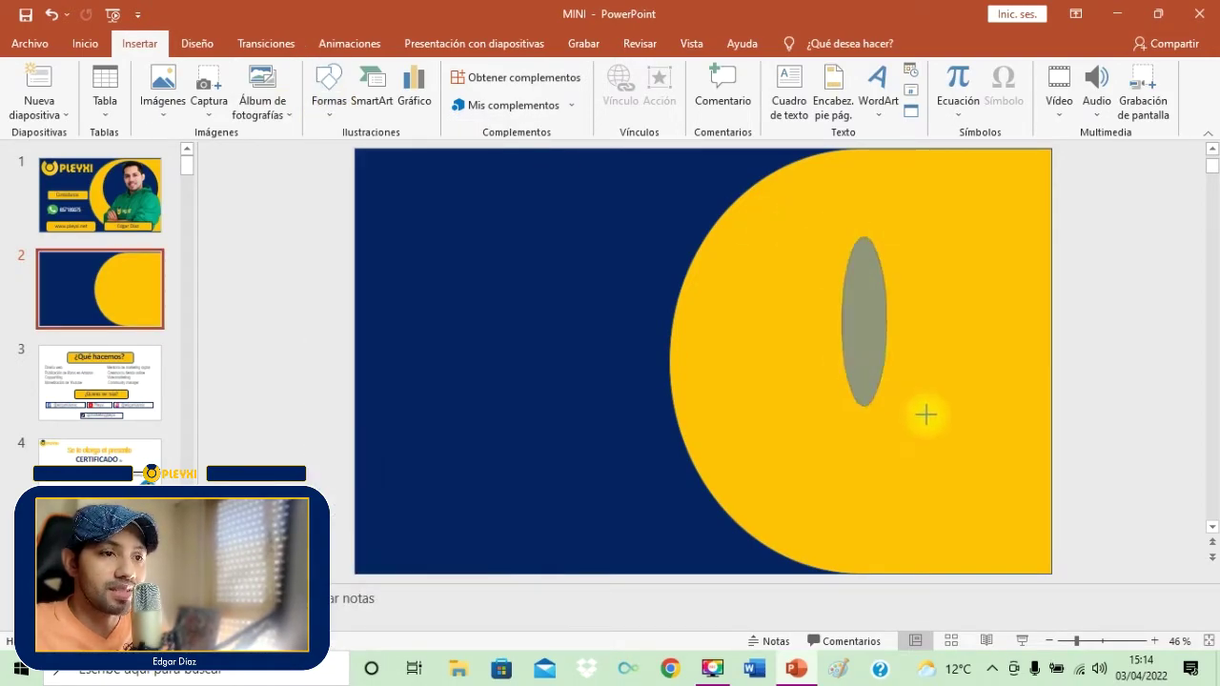
{"action": "left_click_drag", "start_coordinate": [762, 231], "coordinate": [972, 417]}
{"action": "left_click_drag", "start_coordinate": [864, 440], "coordinate": [865, 444]}
{"action": "left_click_drag", "start_coordinate": [973, 336], "coordinate": [1023, 337]}
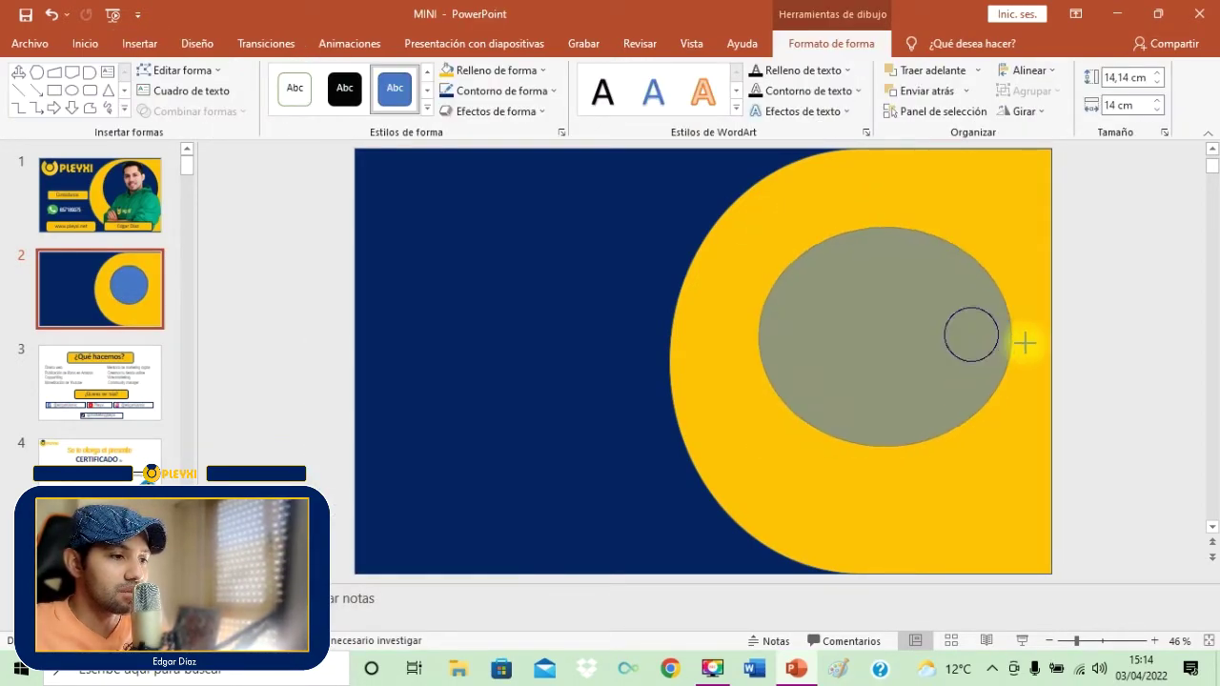
Resize the oval into a 17,84 by 18,82 cm circle and fill it dark navy
{"action": "left_click_drag", "start_coordinate": [895, 227], "coordinate": [886, 183]}
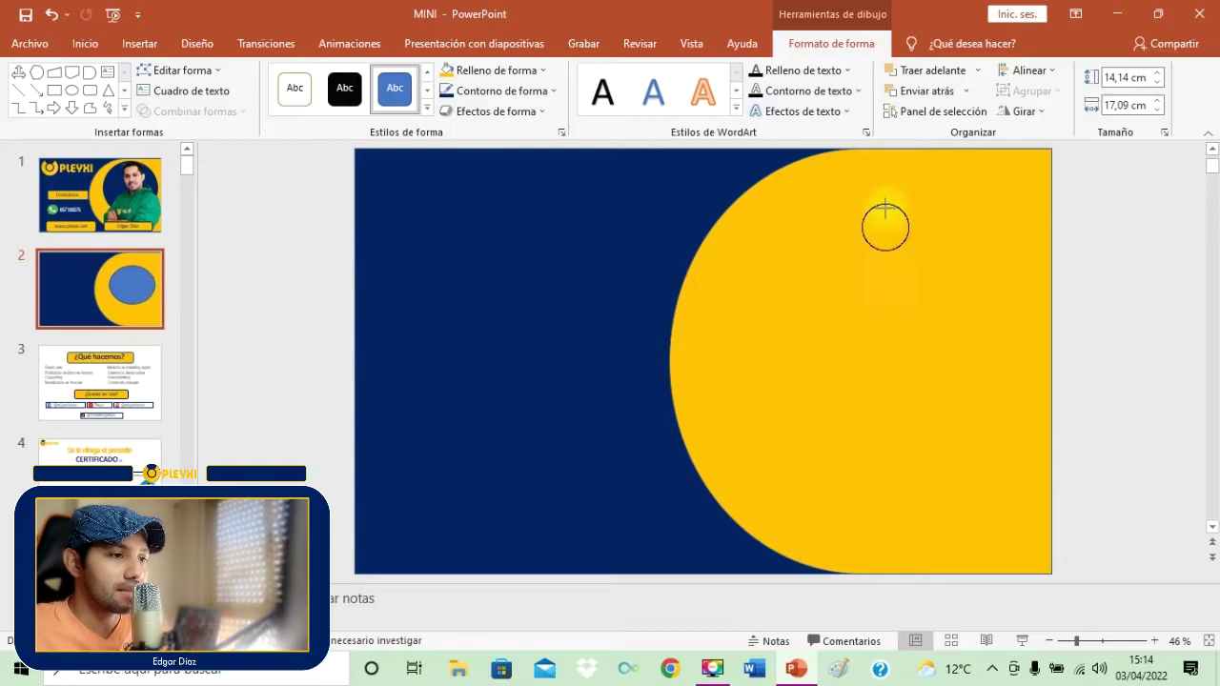
{"action": "left_click_drag", "start_coordinate": [880, 308], "coordinate": [895, 293]}
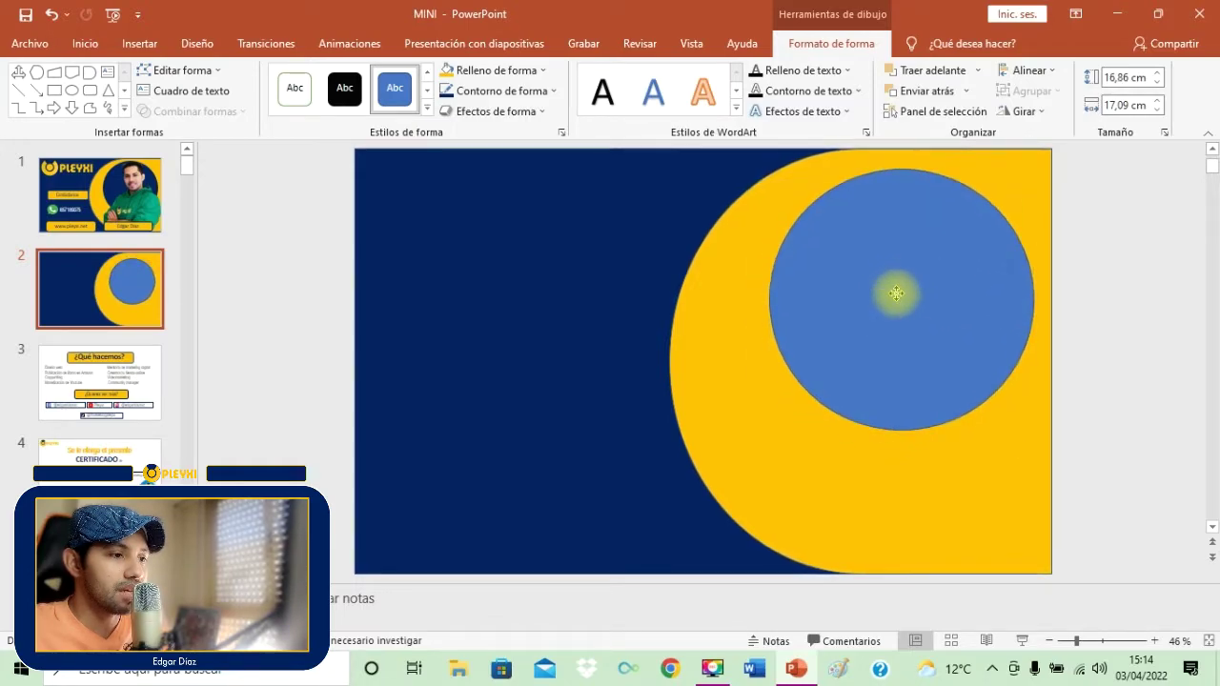
{"action": "left_click_drag", "start_coordinate": [768, 299], "coordinate": [740, 298]}
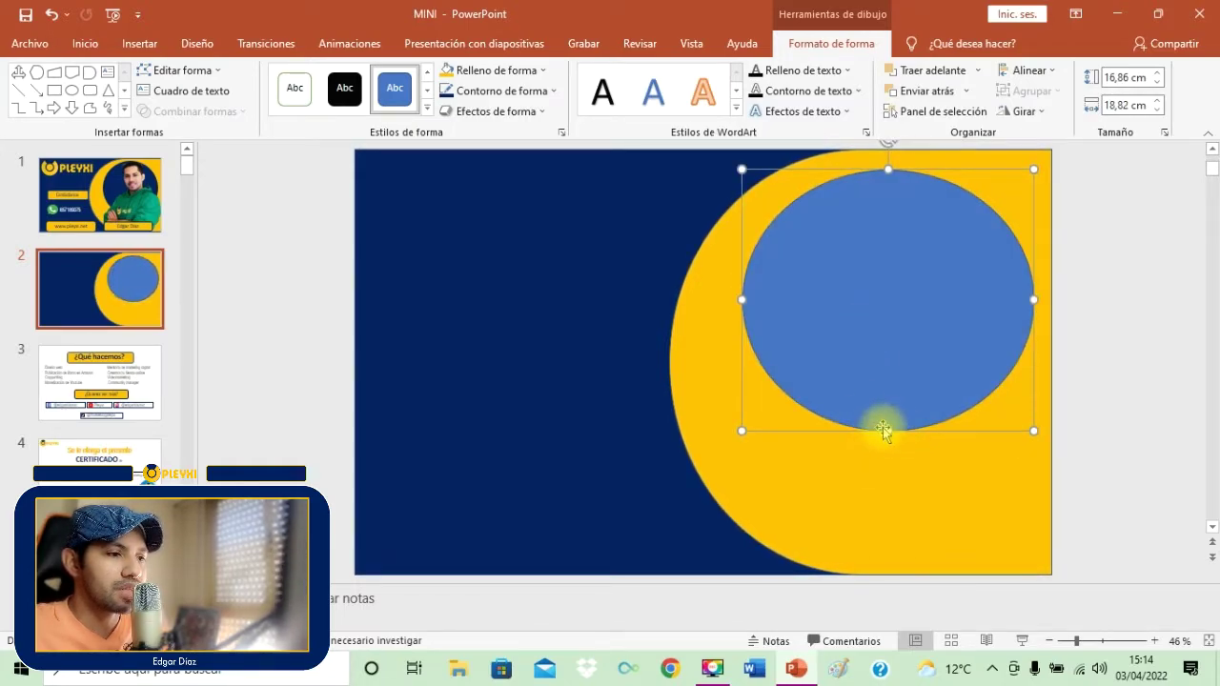
{"action": "left_click_drag", "start_coordinate": [886, 429], "coordinate": [887, 445]}
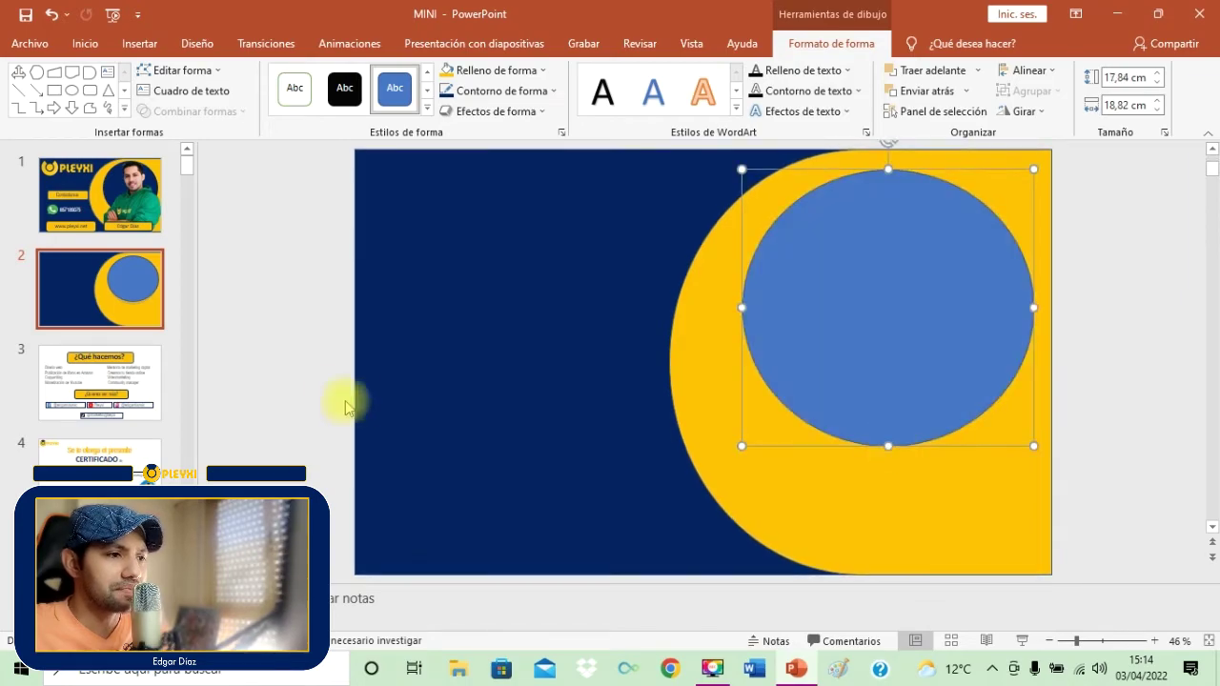
{"action": "left_click", "coordinate": [491, 69]}
{"action": "left_click", "coordinate": [571, 212]}
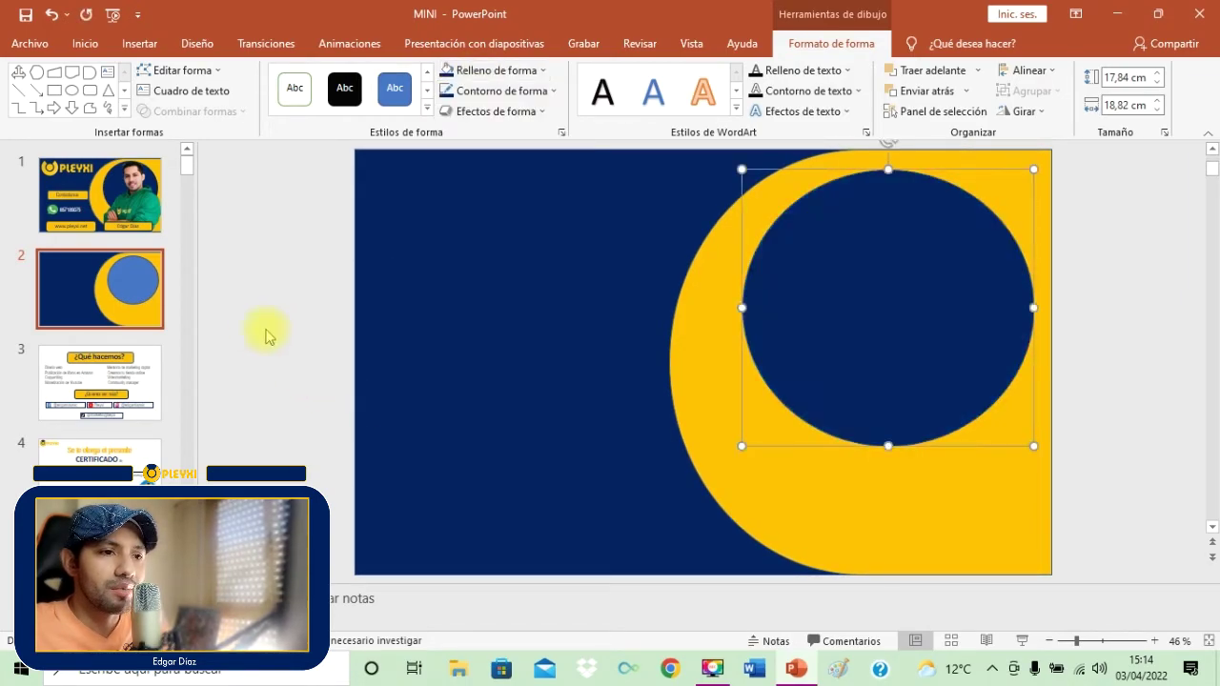
{"action": "left_click", "coordinate": [273, 415]}
Attempt to insert the portrait photo from a file, then close the picture dialog unused
{"action": "left_click", "coordinate": [100, 196]}
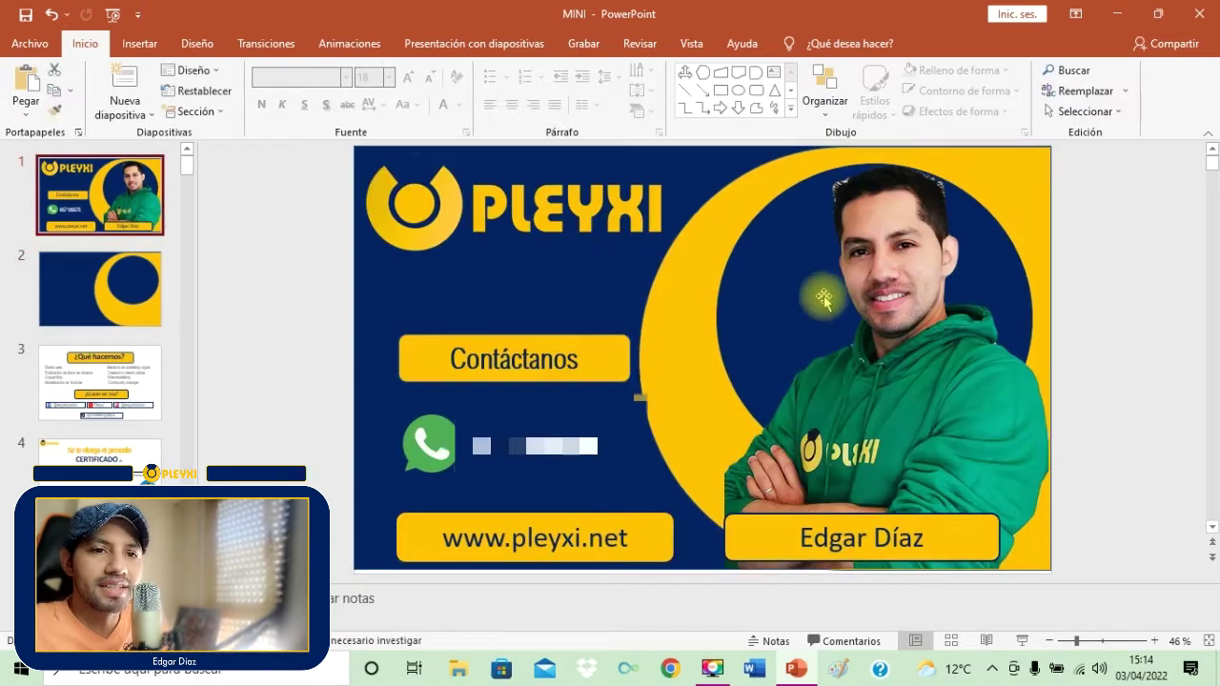
{"action": "left_click", "coordinate": [847, 347]}
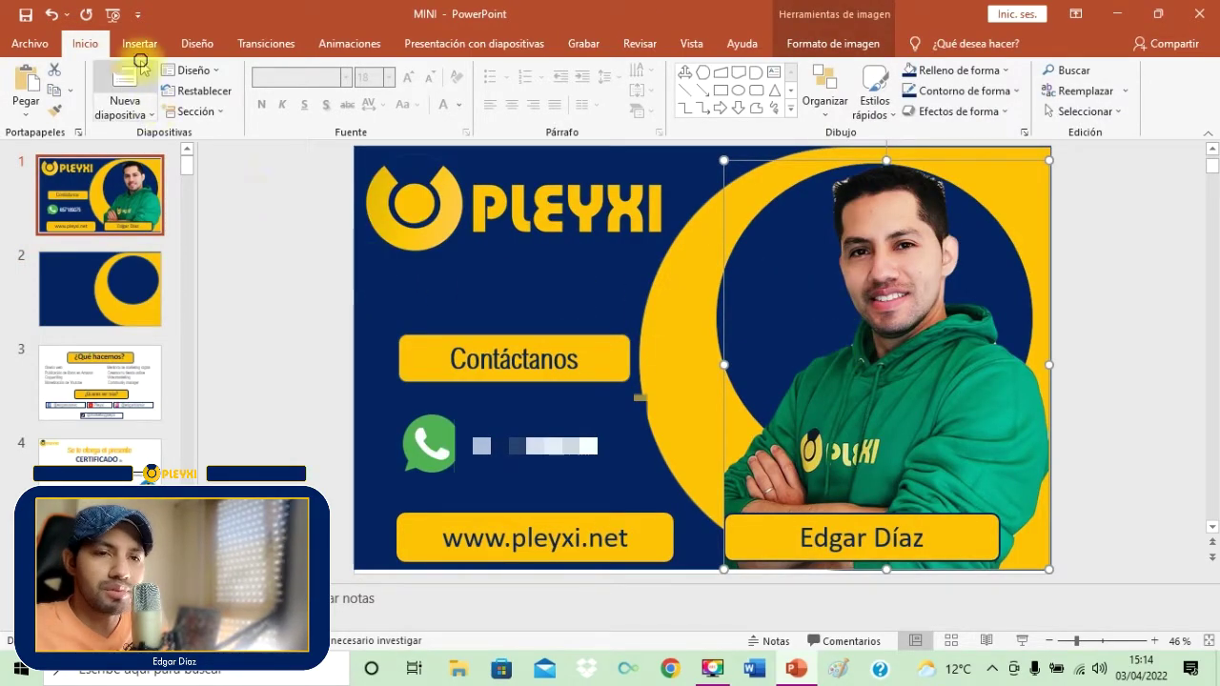
{"action": "left_click", "coordinate": [138, 66]}
{"action": "left_click", "coordinate": [139, 42]}
{"action": "left_click", "coordinate": [163, 90]}
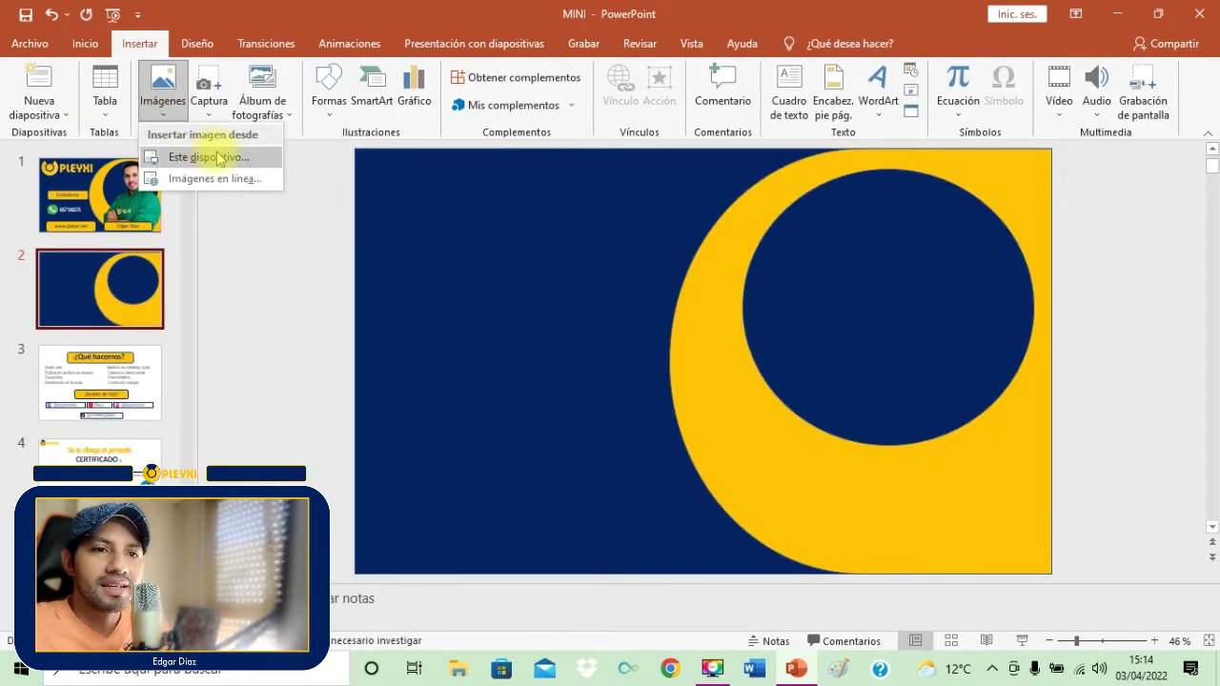
{"action": "left_click", "coordinate": [219, 158]}
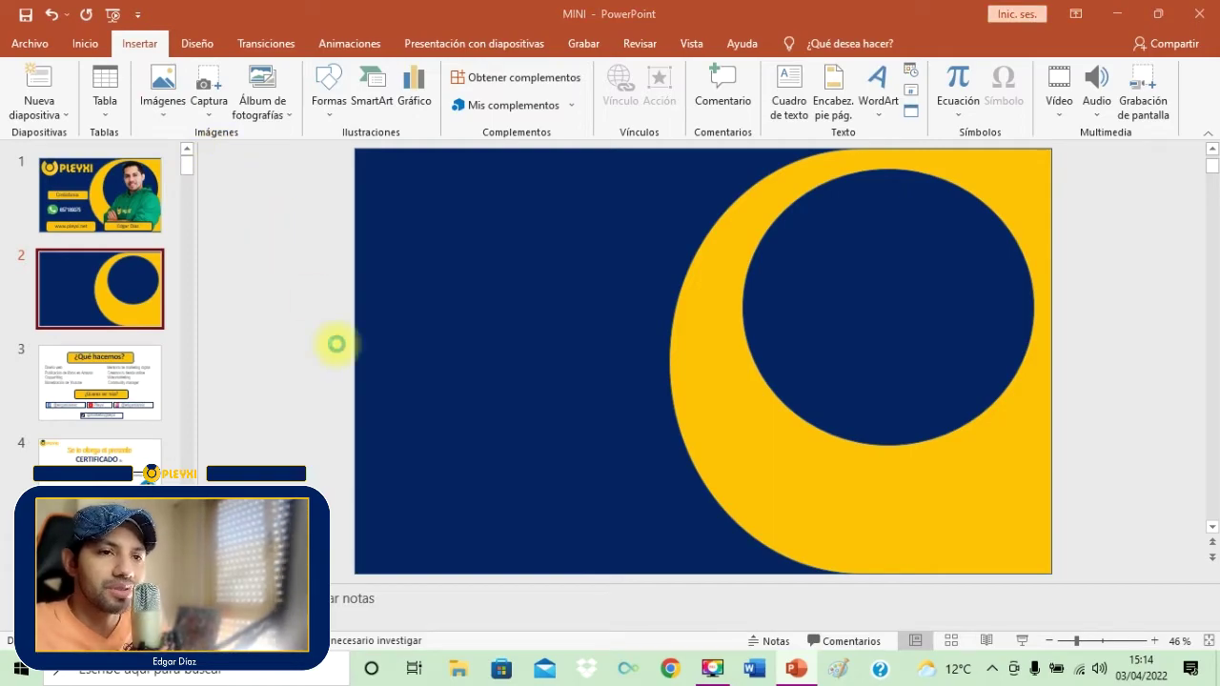
{"action": "scroll", "coordinate": [470, 231], "scroll_direction": "down", "scroll_amount": 2}
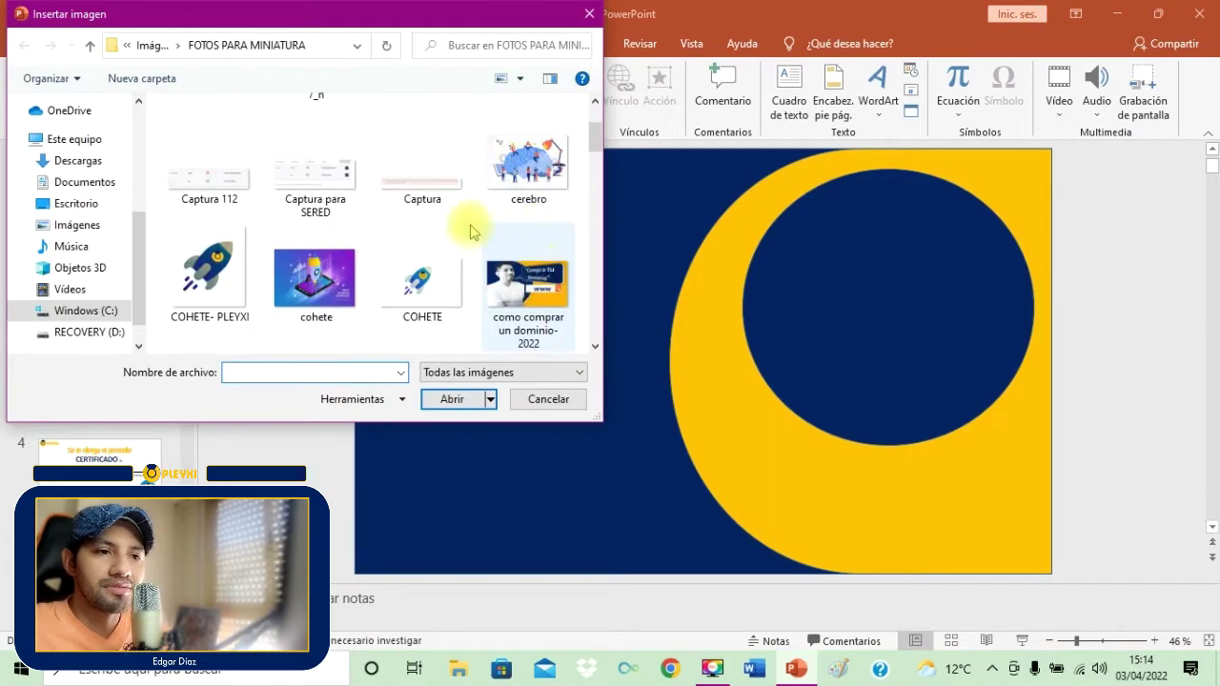
{"action": "scroll", "coordinate": [378, 231], "scroll_direction": "down", "scroll_amount": 3}
{"action": "scroll", "coordinate": [379, 232], "scroll_direction": "down", "scroll_amount": 2}
{"action": "scroll", "coordinate": [378, 231], "scroll_direction": "down", "scroll_amount": 2}
{"action": "scroll", "coordinate": [378, 231], "scroll_direction": "up", "scroll_amount": 1}
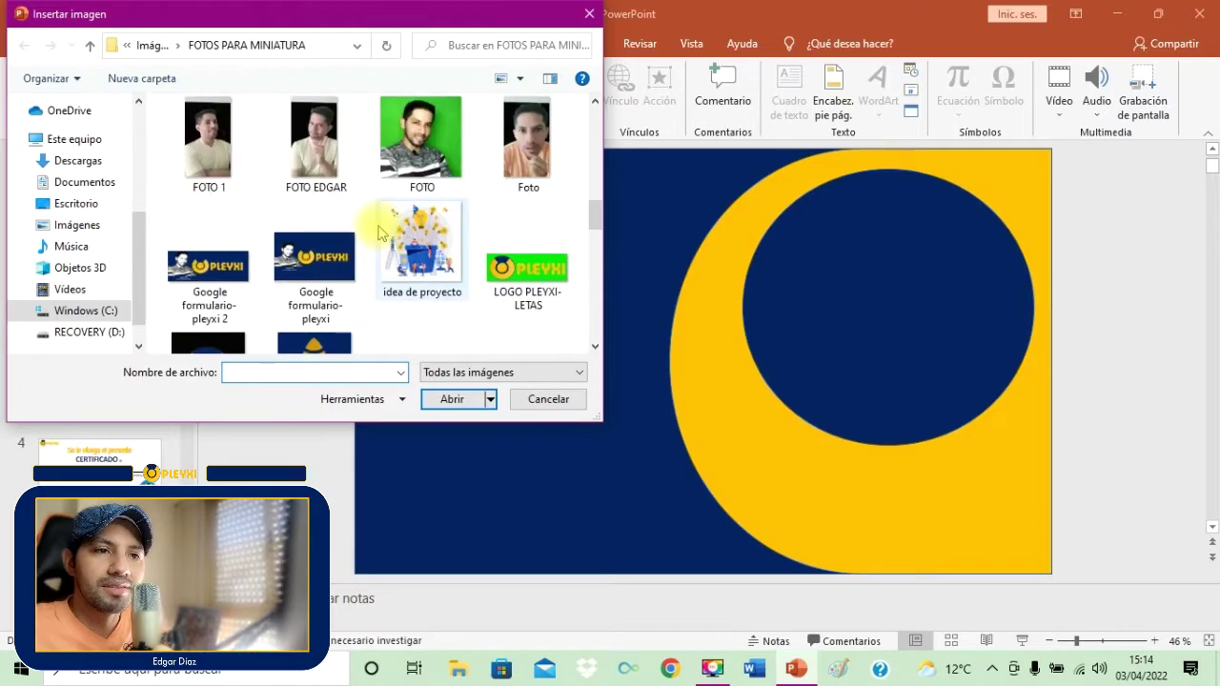
{"action": "scroll", "coordinate": [378, 231], "scroll_direction": "up", "scroll_amount": 1}
{"action": "left_click", "coordinate": [326, 196]}
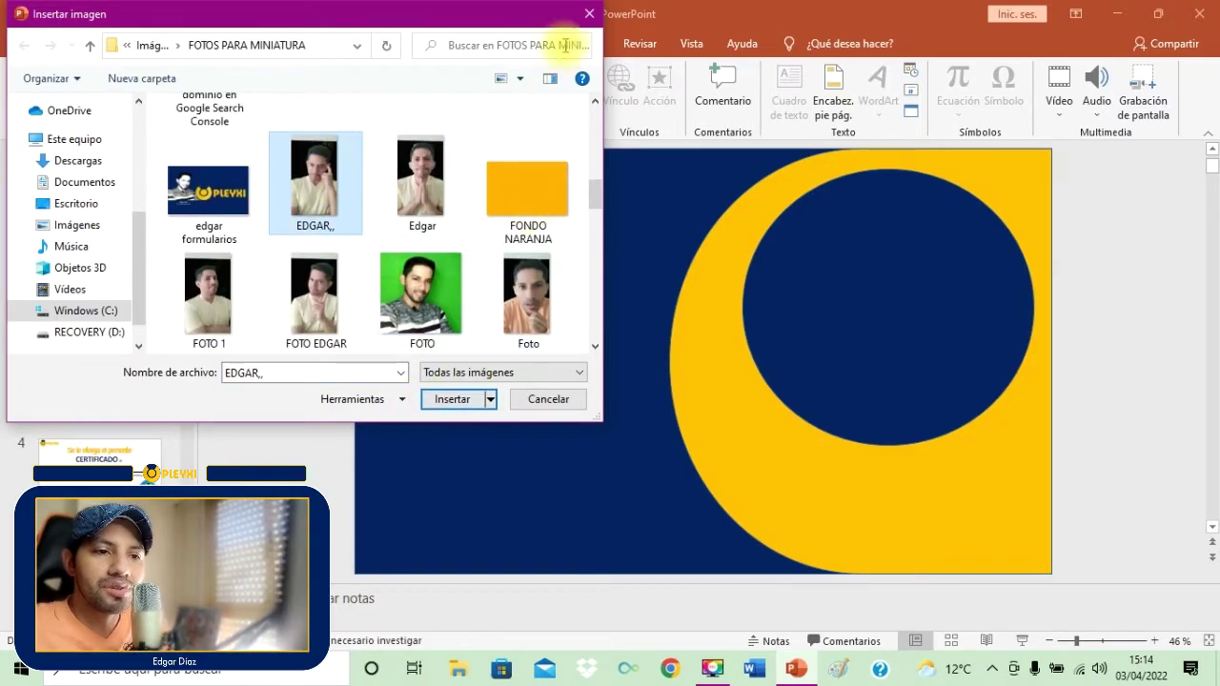
{"action": "left_click", "coordinate": [591, 14]}
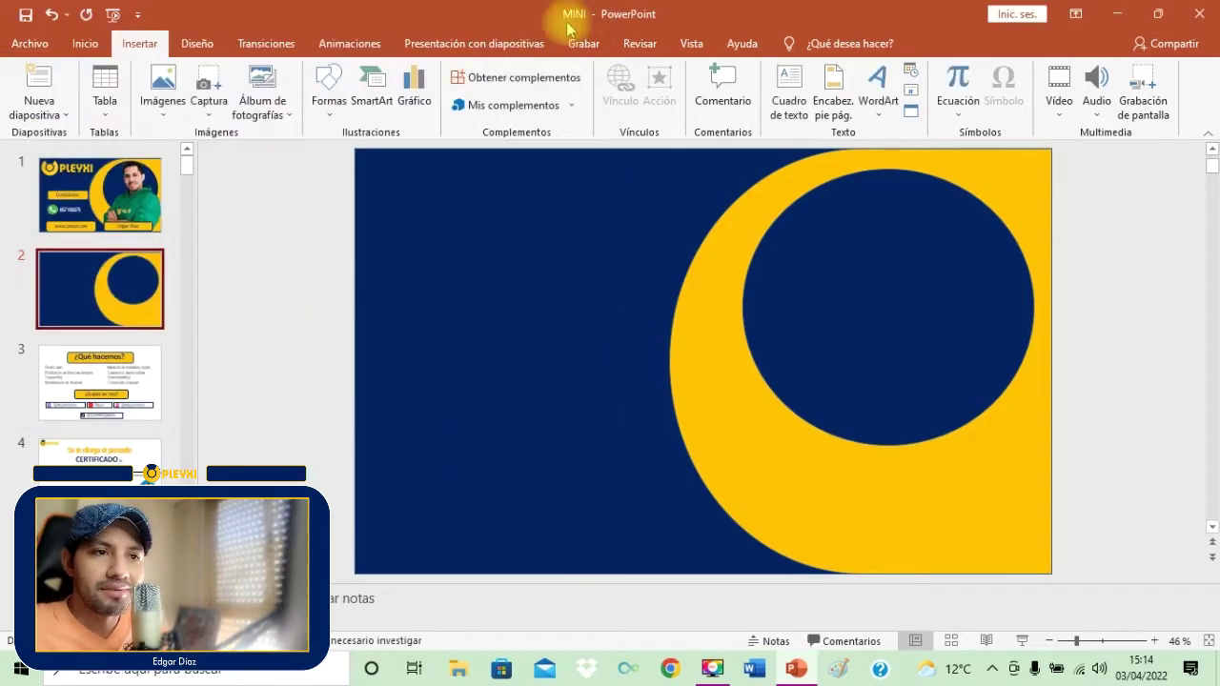
Copy the cut-out photo from slide 1 and paste it onto slide 2
{"action": "left_click", "coordinate": [100, 196]}
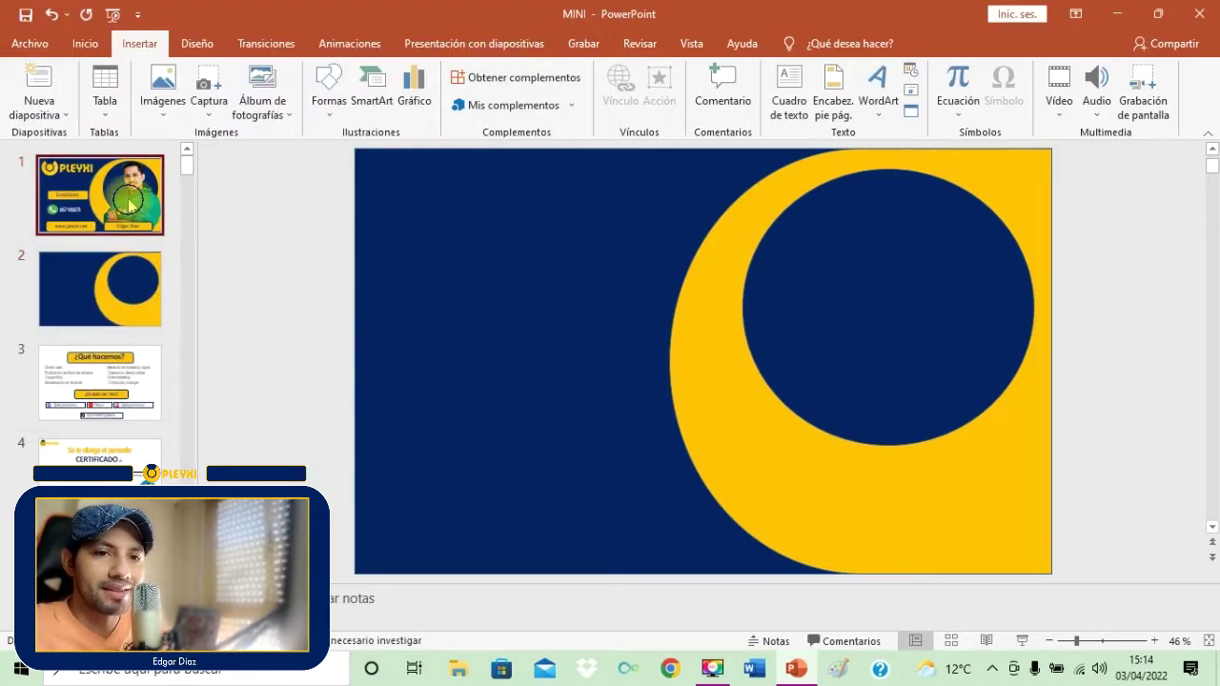
{"action": "right_click", "coordinate": [874, 358]}
{"action": "left_click", "coordinate": [953, 69]}
{"action": "key", "text": "Page_Down"}
{"action": "key", "text": "ctrl+v"}
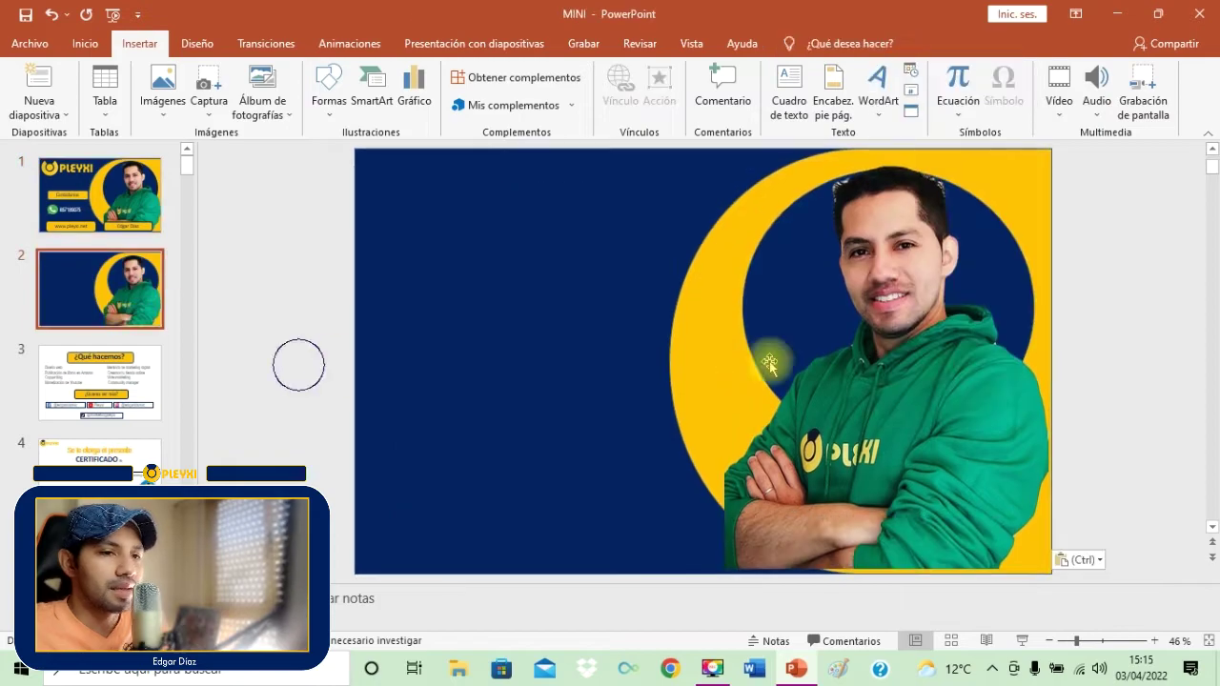
Nudge the pasted photo down and left so it sits inside the yellow ring
{"action": "left_click_drag", "start_coordinate": [857, 395], "coordinate": [865, 407]}
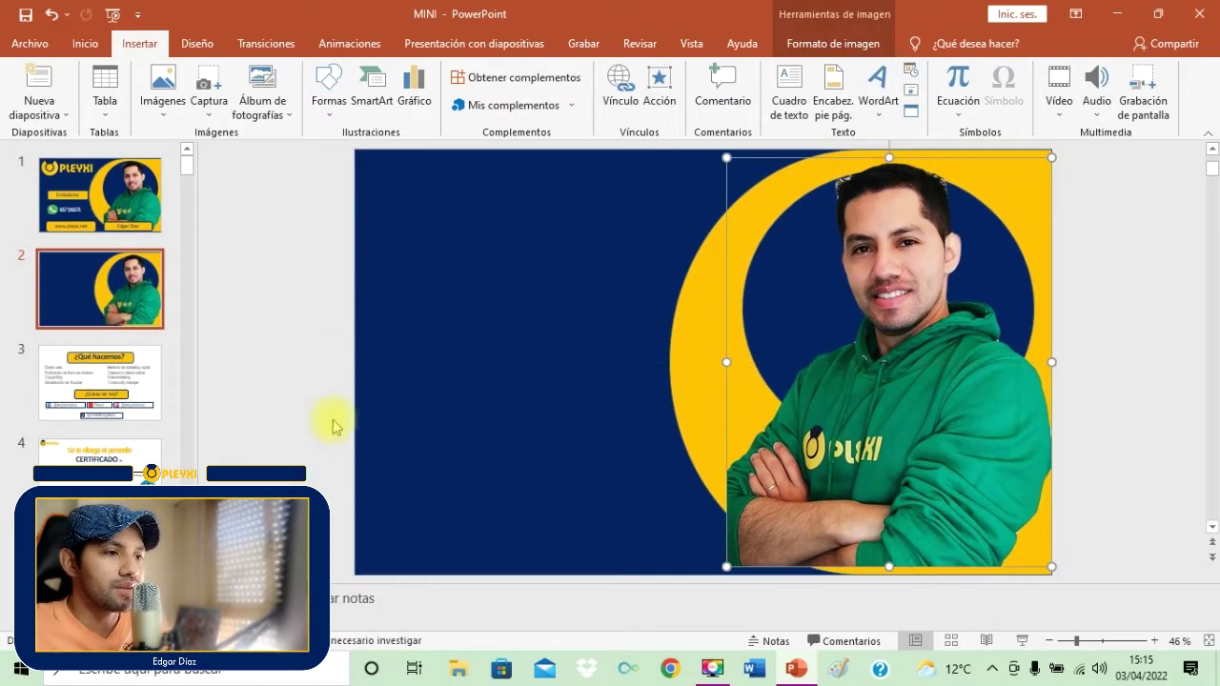
{"action": "left_click", "coordinate": [332, 426]}
{"action": "left_click", "coordinate": [917, 370]}
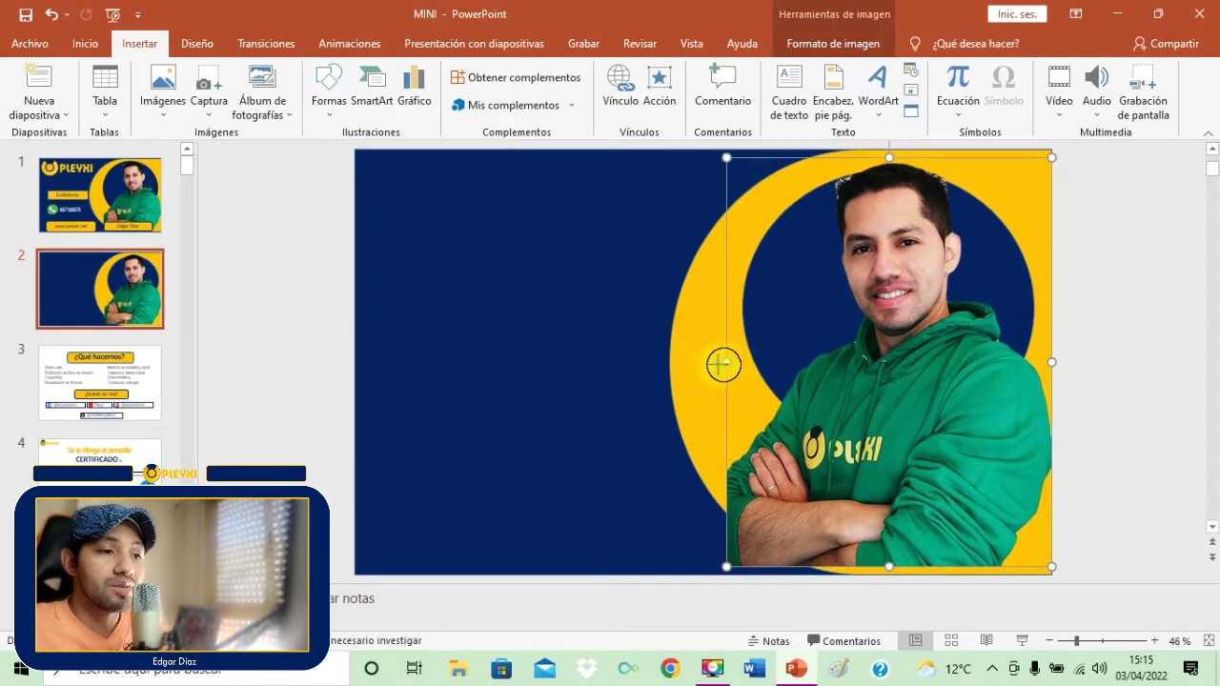
{"action": "left_click_drag", "start_coordinate": [724, 363], "coordinate": [710, 363]}
{"action": "left_click", "coordinate": [349, 403]}
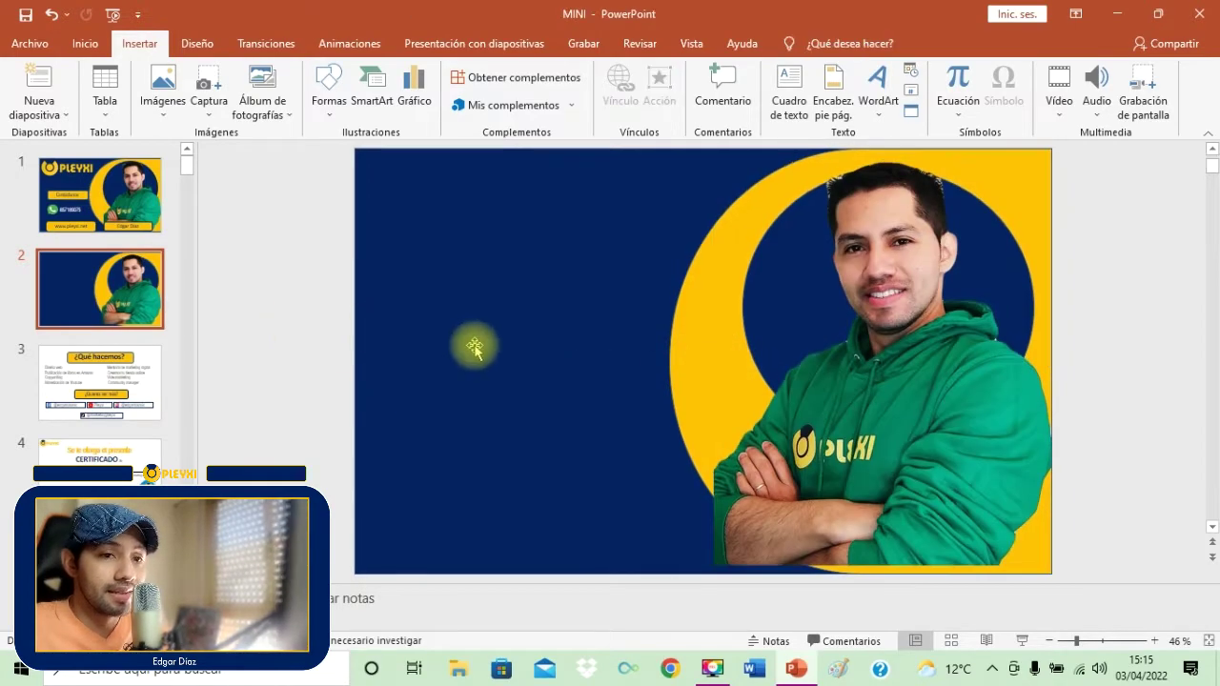
{"action": "left_click", "coordinate": [673, 374]}
{"action": "left_click", "coordinate": [154, 212]}
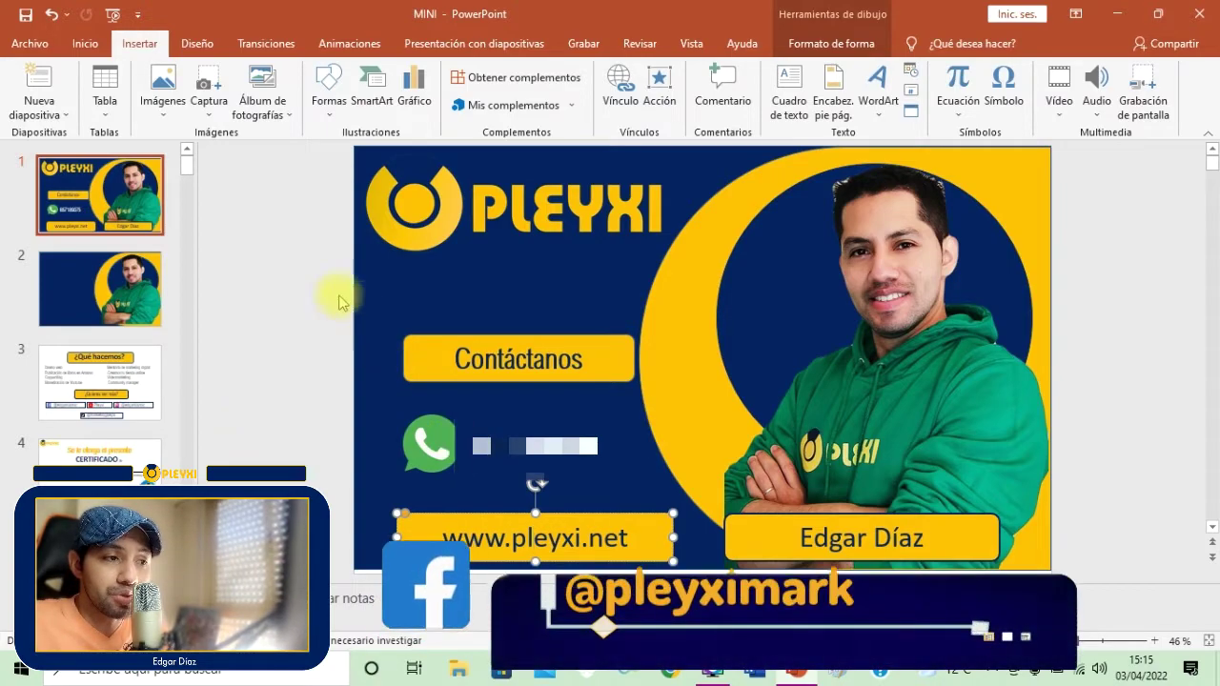
{"action": "left_click", "coordinate": [107, 300]}
{"action": "left_click", "coordinate": [105, 195]}
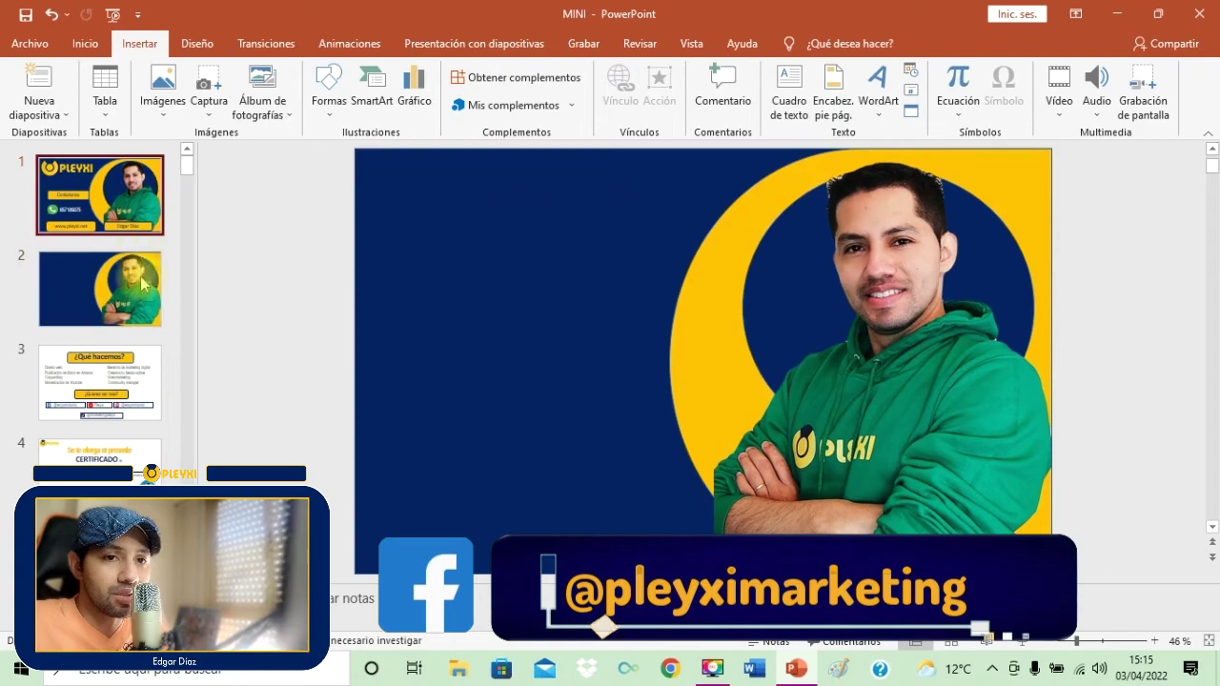
{"action": "left_click", "coordinate": [157, 286]}
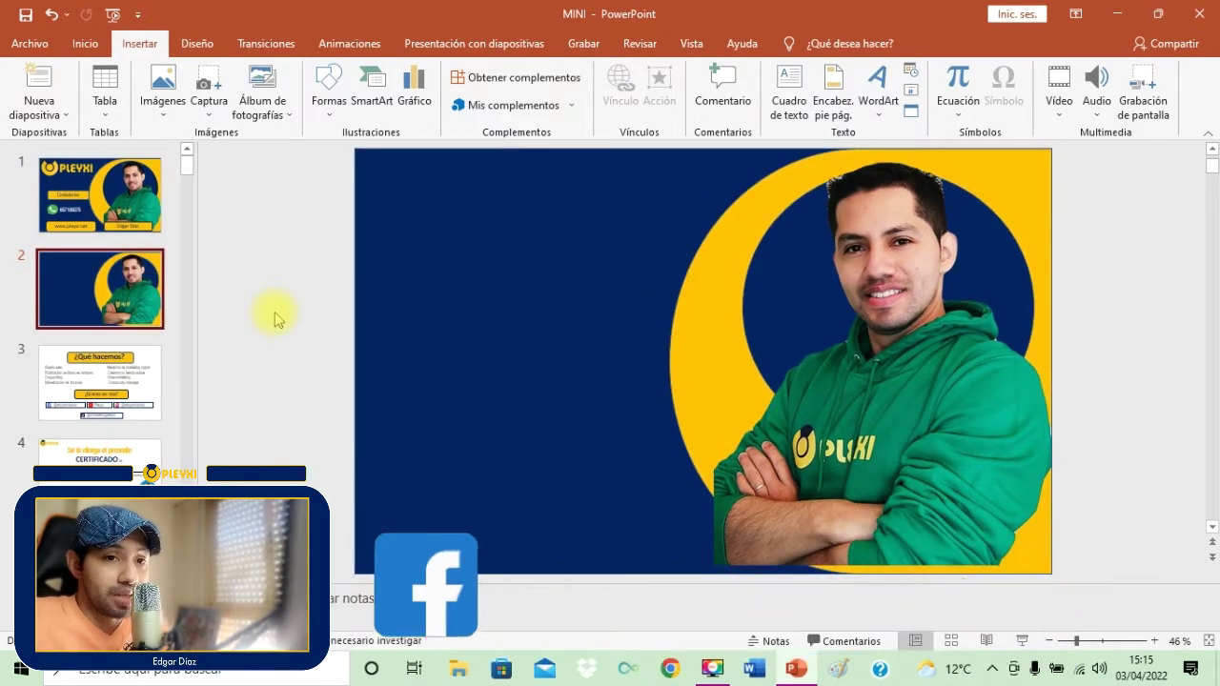
{"action": "left_click", "coordinate": [157, 221]}
{"action": "left_click", "coordinate": [446, 519]}
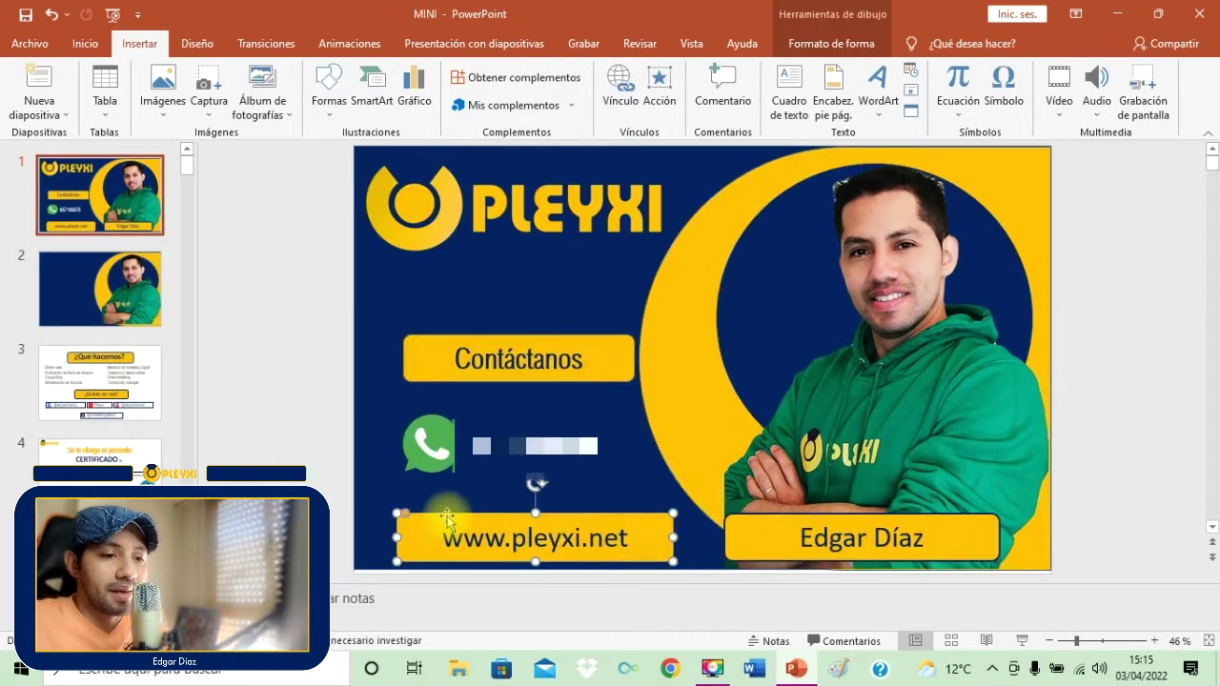
{"action": "right_click", "coordinate": [446, 515]}
{"action": "left_click", "coordinate": [143, 276]}
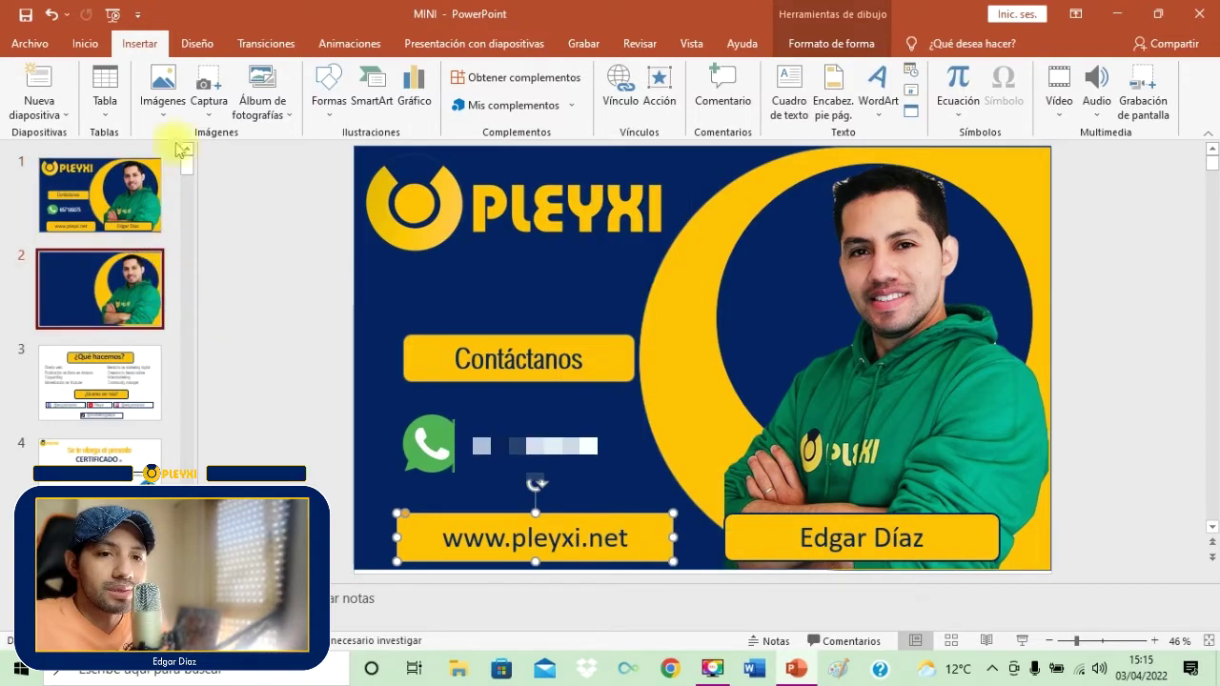
{"action": "left_click", "coordinate": [329, 103]}
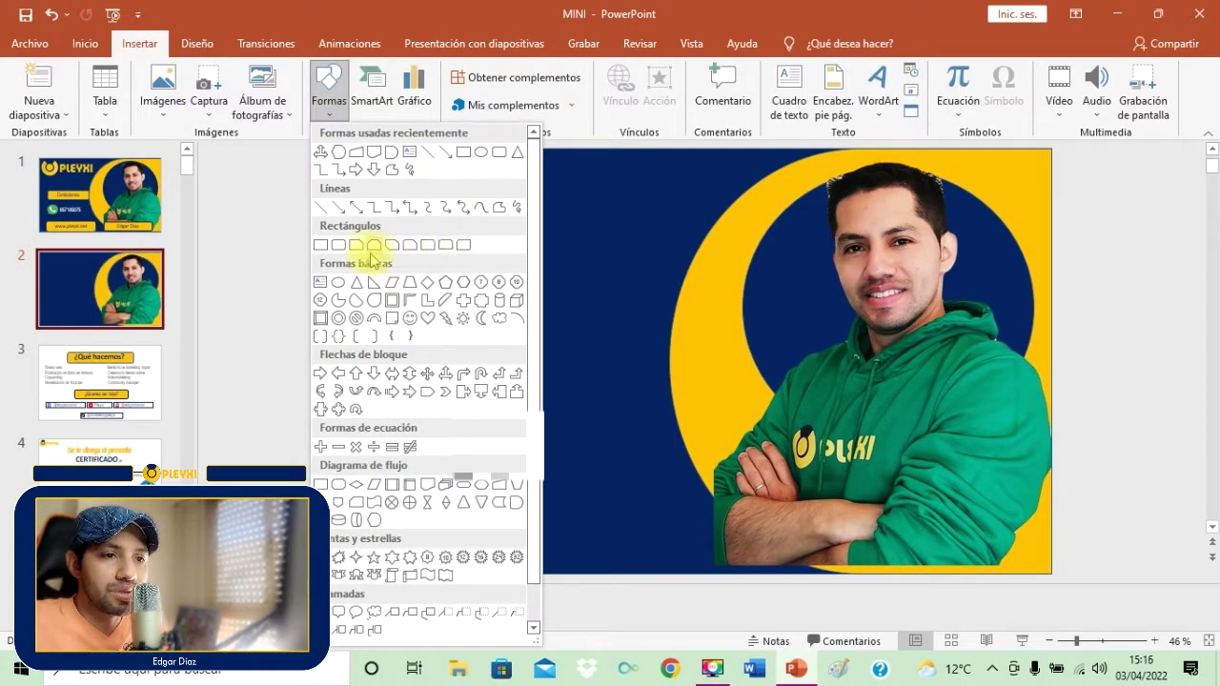
Draw a rounded-rectangle bar about 2,76 by 15,95 cm in the lower left and fill it gold
{"action": "left_click", "coordinate": [338, 246]}
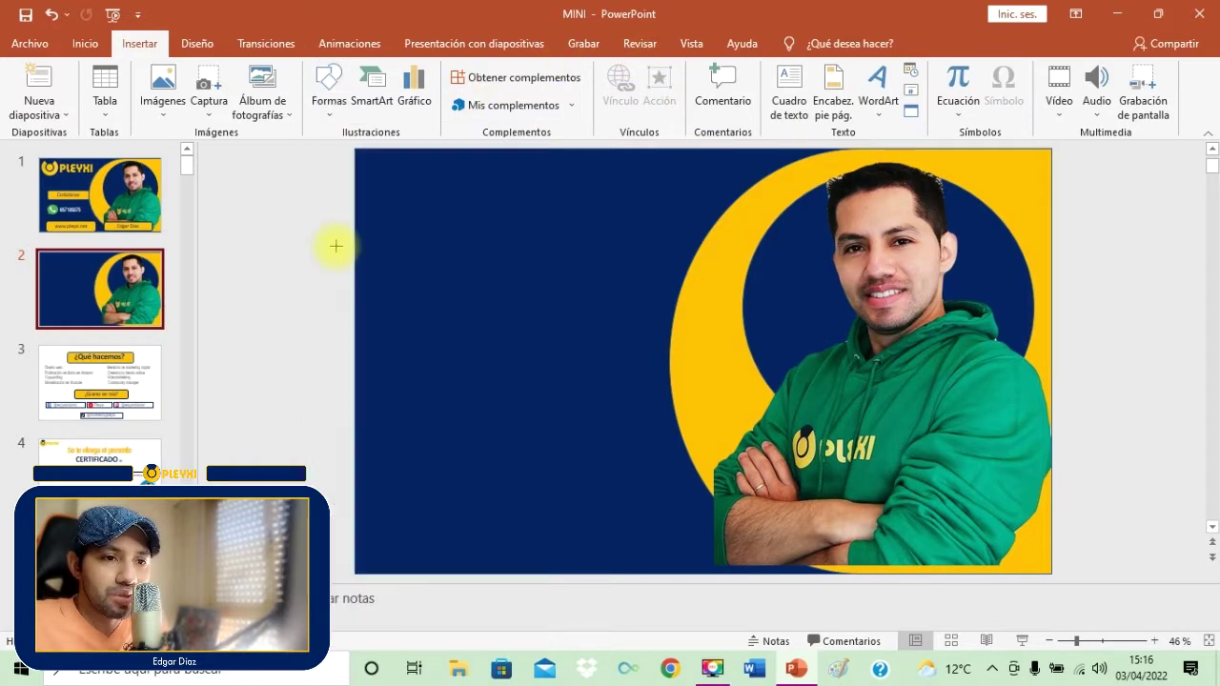
{"action": "left_click_drag", "start_coordinate": [427, 301], "coordinate": [801, 396]}
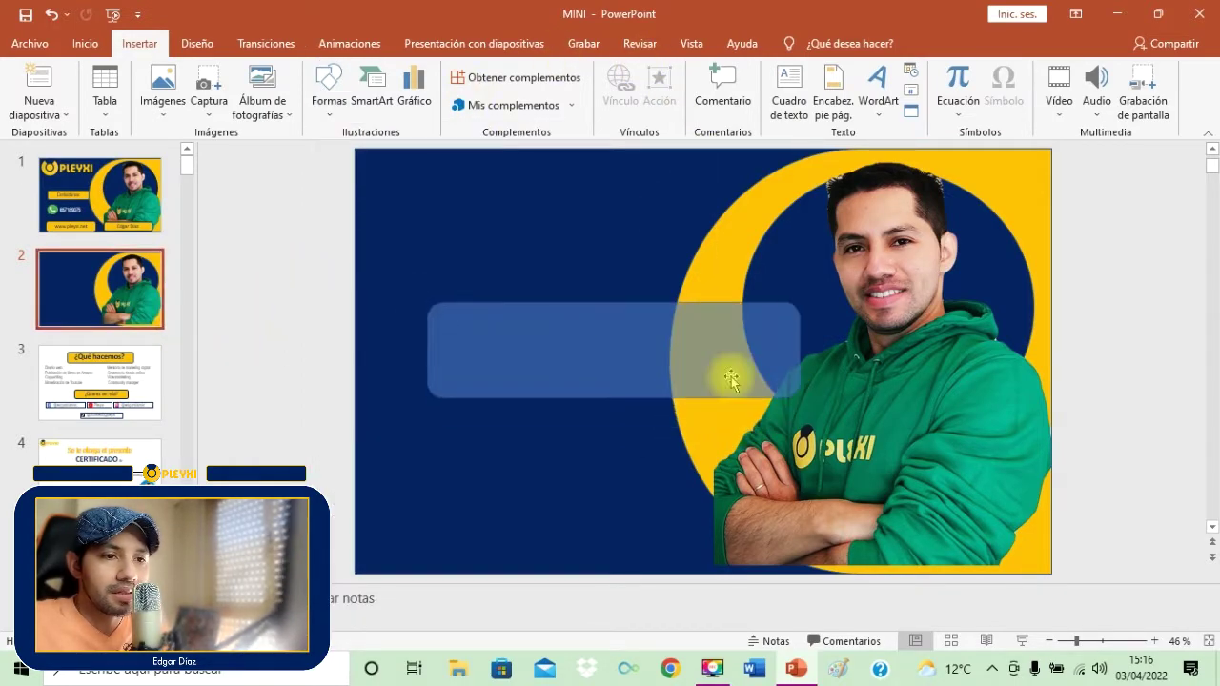
{"action": "left_click_drag", "start_coordinate": [598, 406], "coordinate": [522, 464]}
{"action": "left_click_drag", "start_coordinate": [721, 448], "coordinate": [581, 382]}
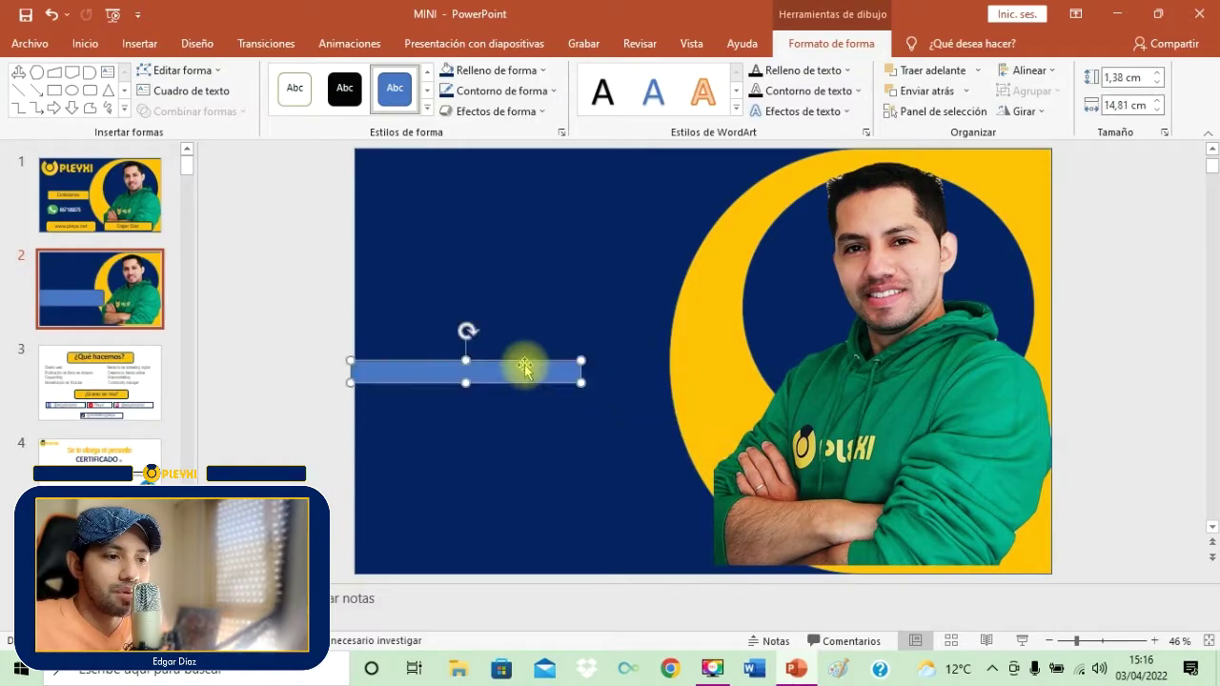
{"action": "left_click_drag", "start_coordinate": [465, 382], "coordinate": [545, 404]}
{"action": "left_click_drag", "start_coordinate": [545, 477], "coordinate": [534, 492]}
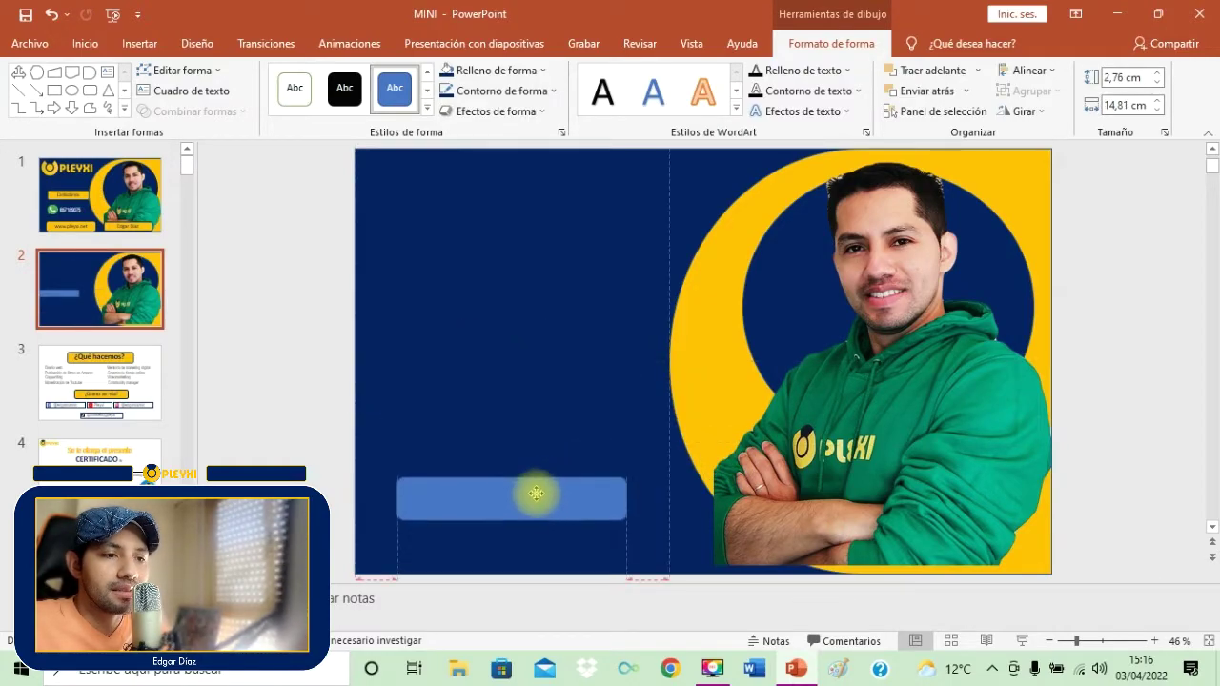
{"action": "left_click_drag", "start_coordinate": [626, 503], "coordinate": [612, 512]}
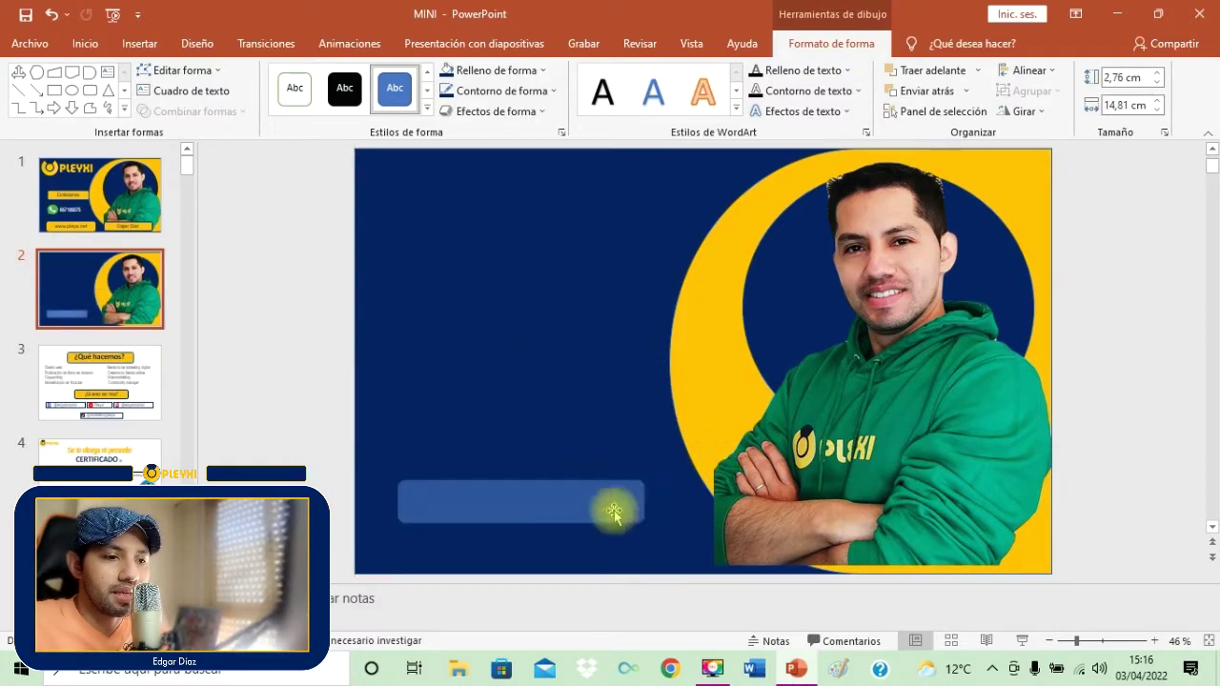
{"action": "left_click", "coordinate": [525, 519]}
{"action": "left_click", "coordinate": [522, 74]}
{"action": "left_click", "coordinate": [562, 95]}
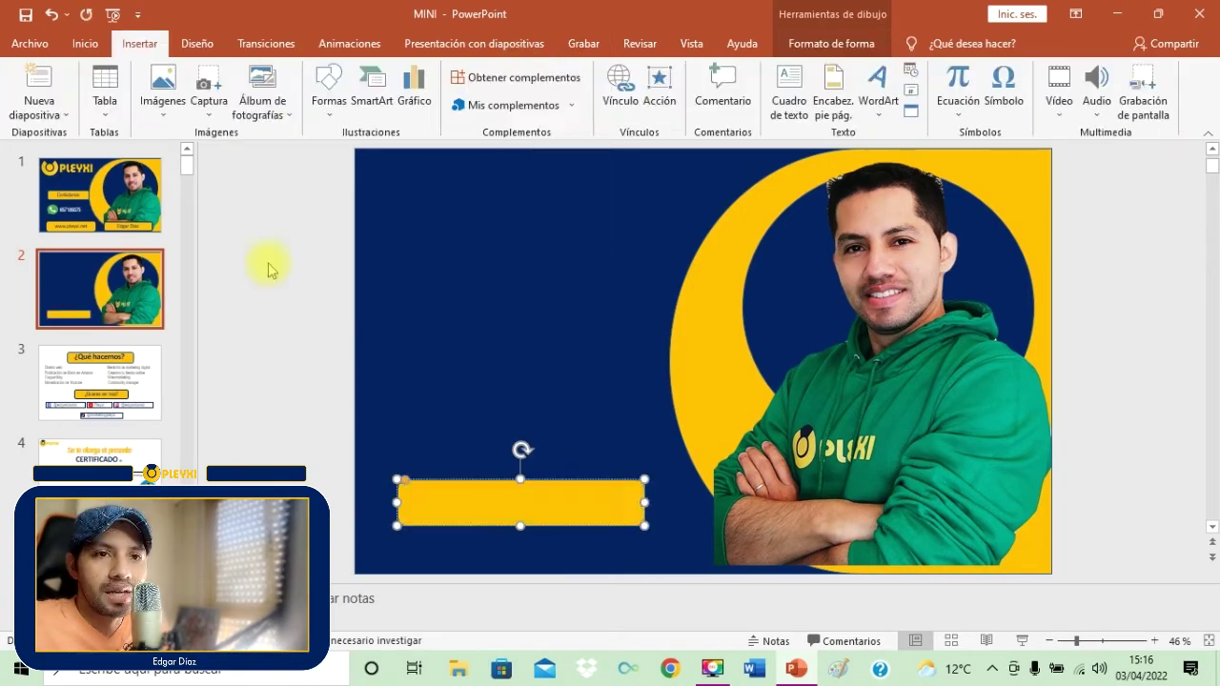
{"action": "left_click", "coordinate": [789, 95]}
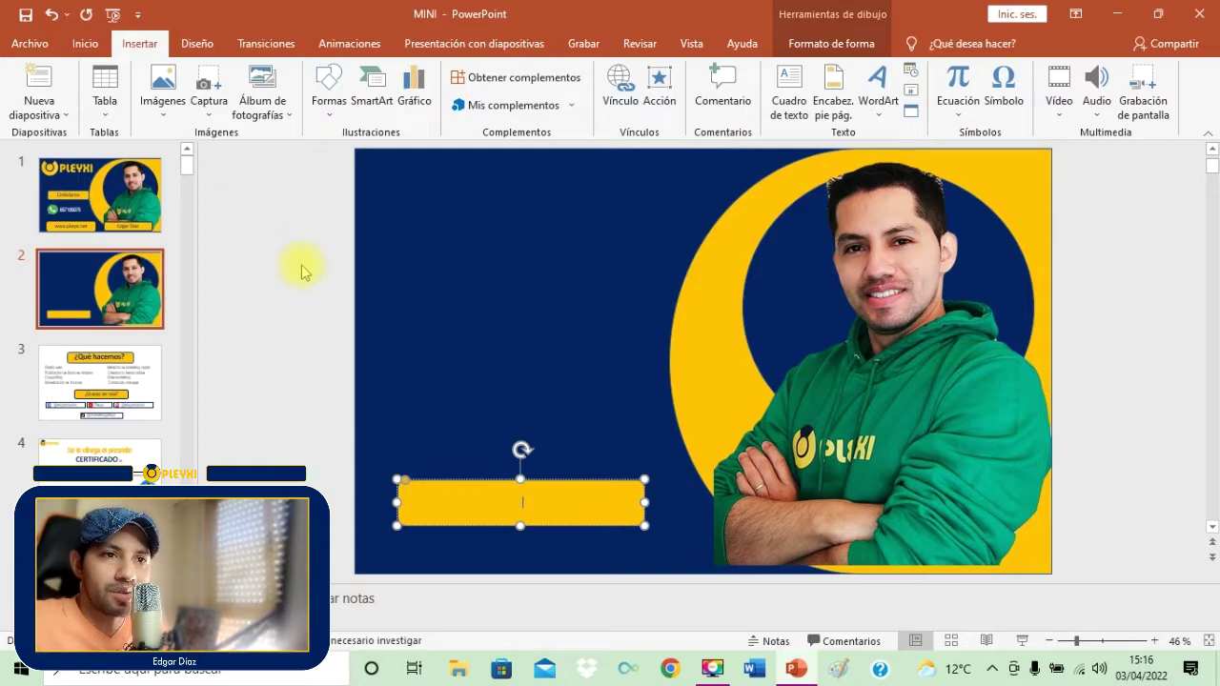
{"action": "left_click", "coordinate": [789, 91]}
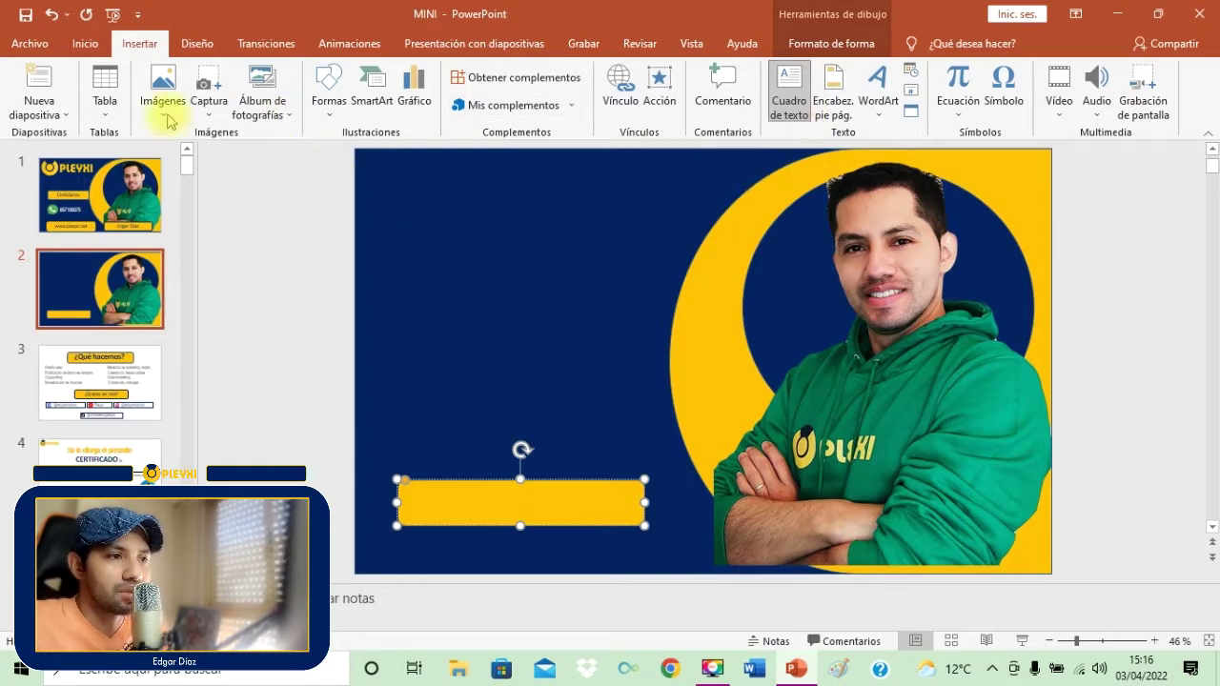
{"action": "left_click", "coordinate": [790, 109]}
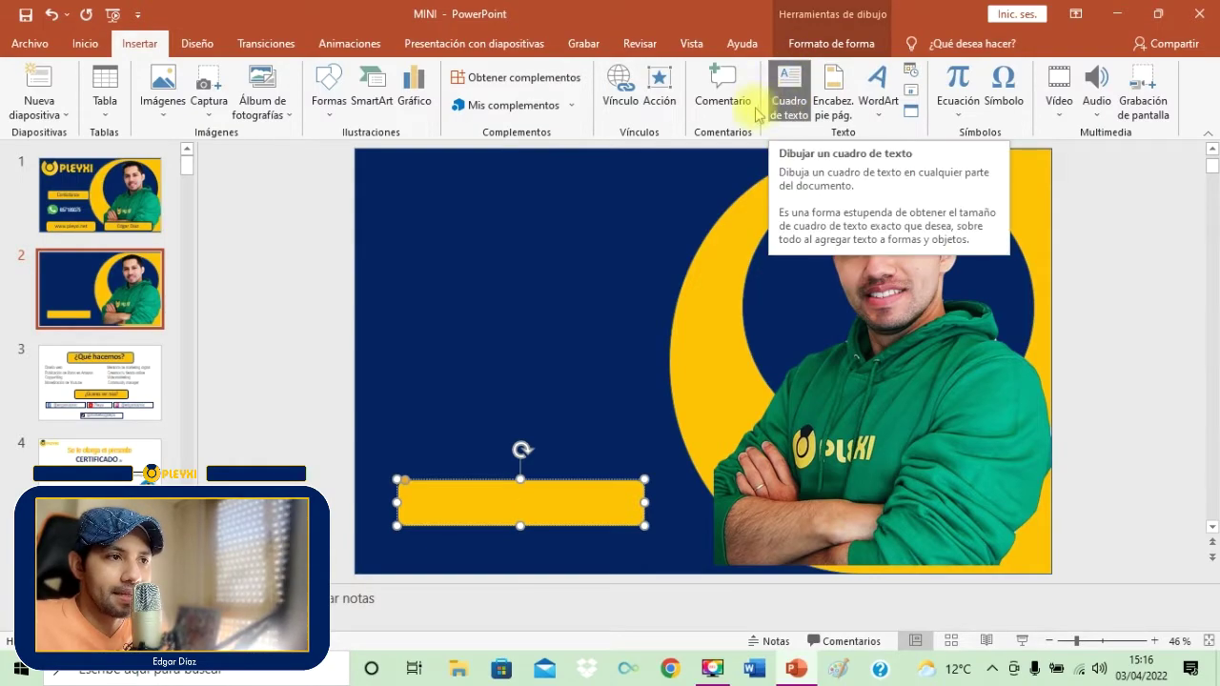
{"action": "left_click", "coordinate": [786, 82]}
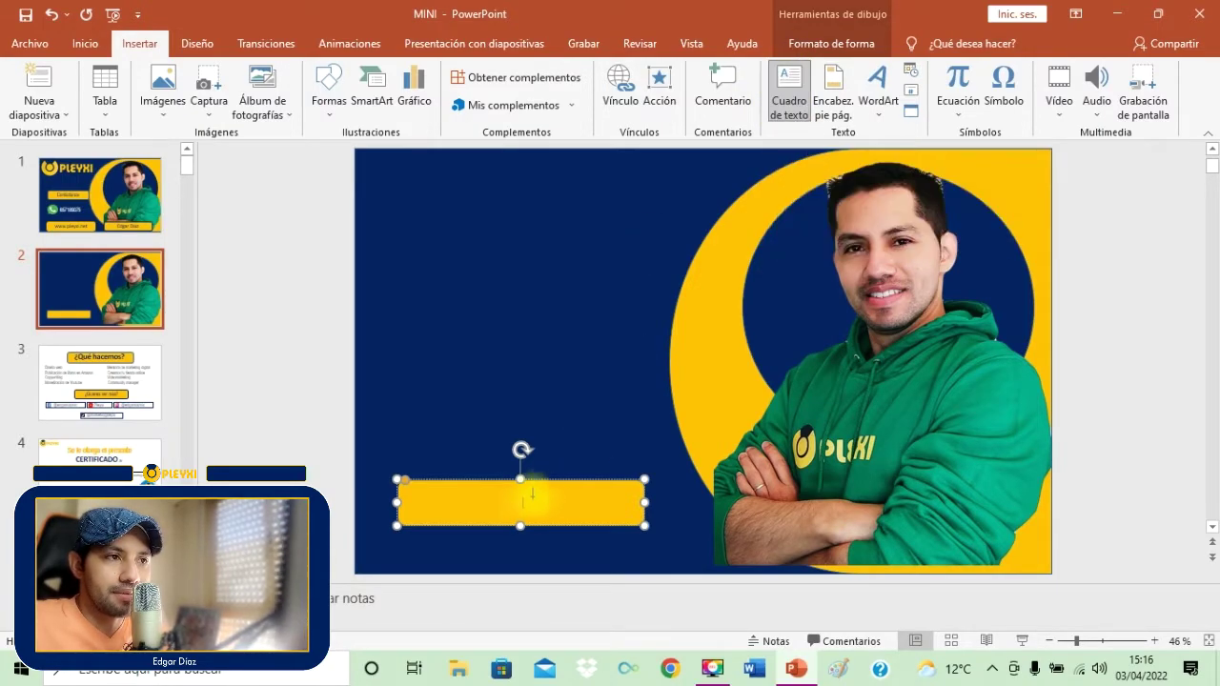
{"action": "left_click", "coordinate": [522, 507]}
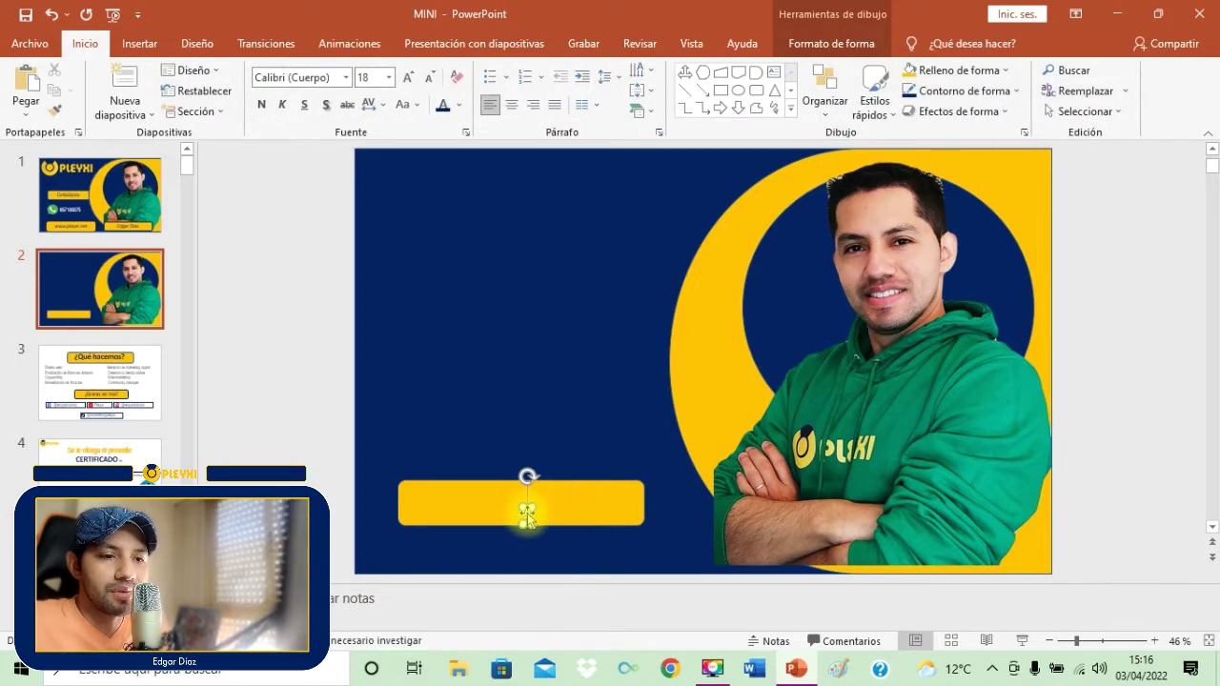
{"action": "type", "text": "www.pleyxi.net"}
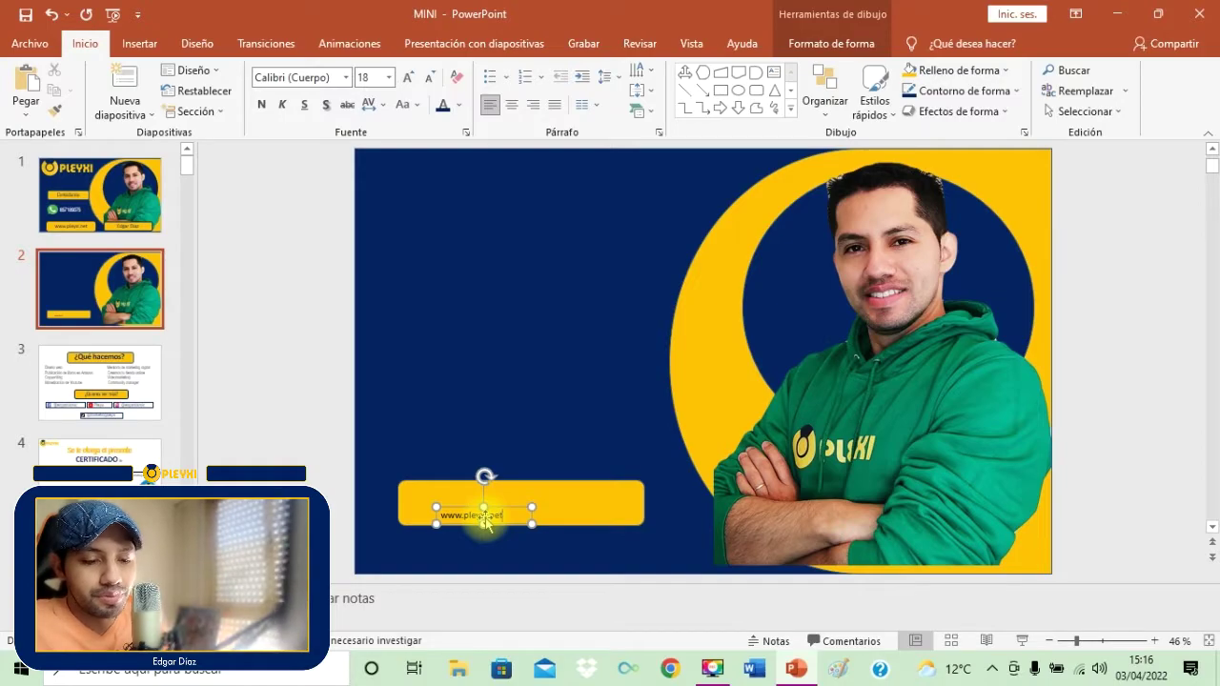
Set the website text to 60 pt, widen the box to one line, and move it onto the bar
{"action": "triple_click", "coordinate": [484, 515]}
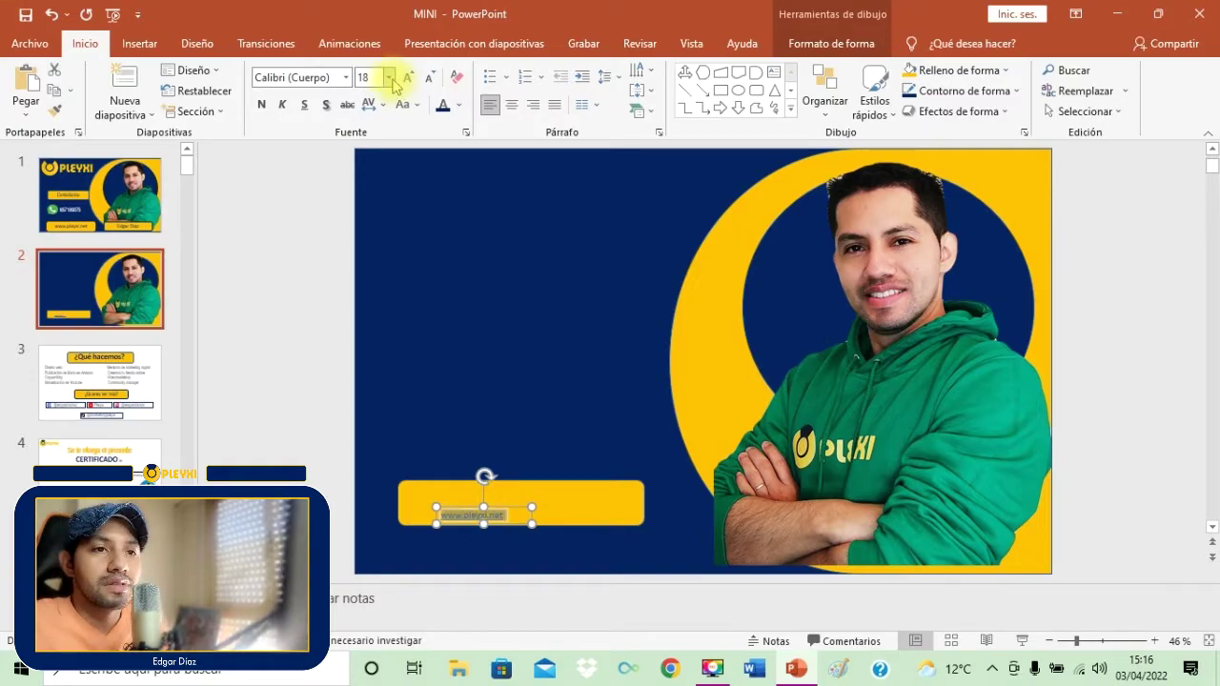
{"action": "left_click", "coordinate": [389, 77]}
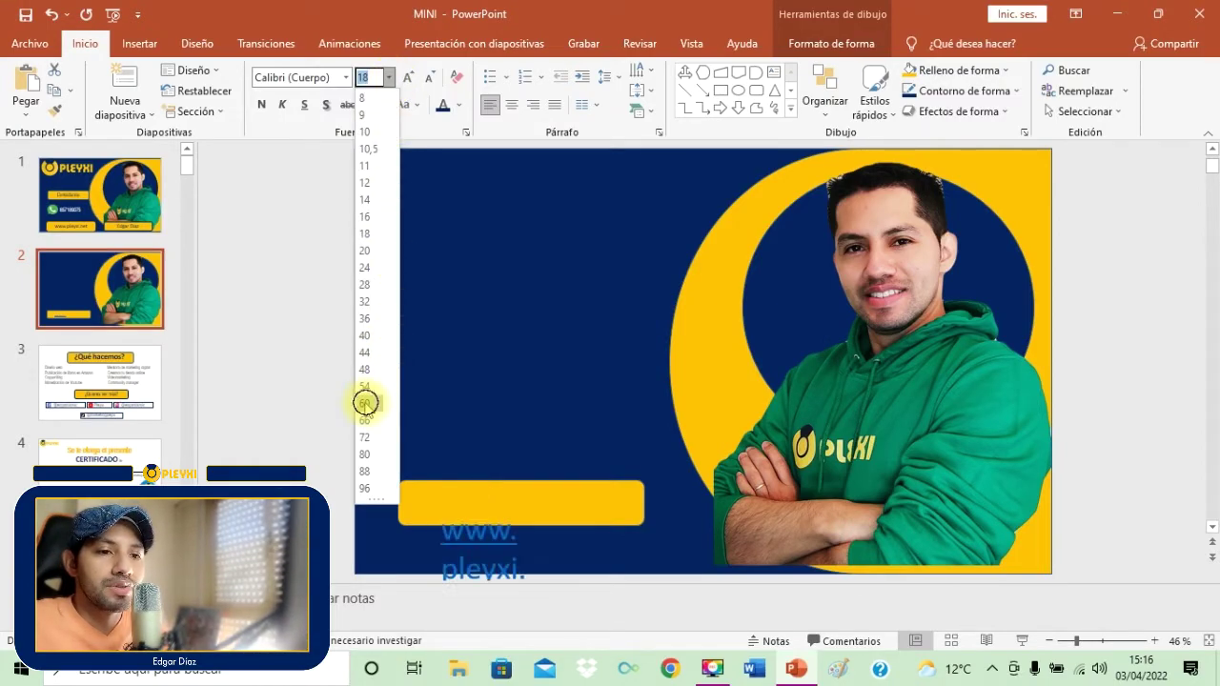
{"action": "left_click", "coordinate": [365, 403]}
{"action": "left_click_drag", "start_coordinate": [535, 566], "coordinate": [714, 551]}
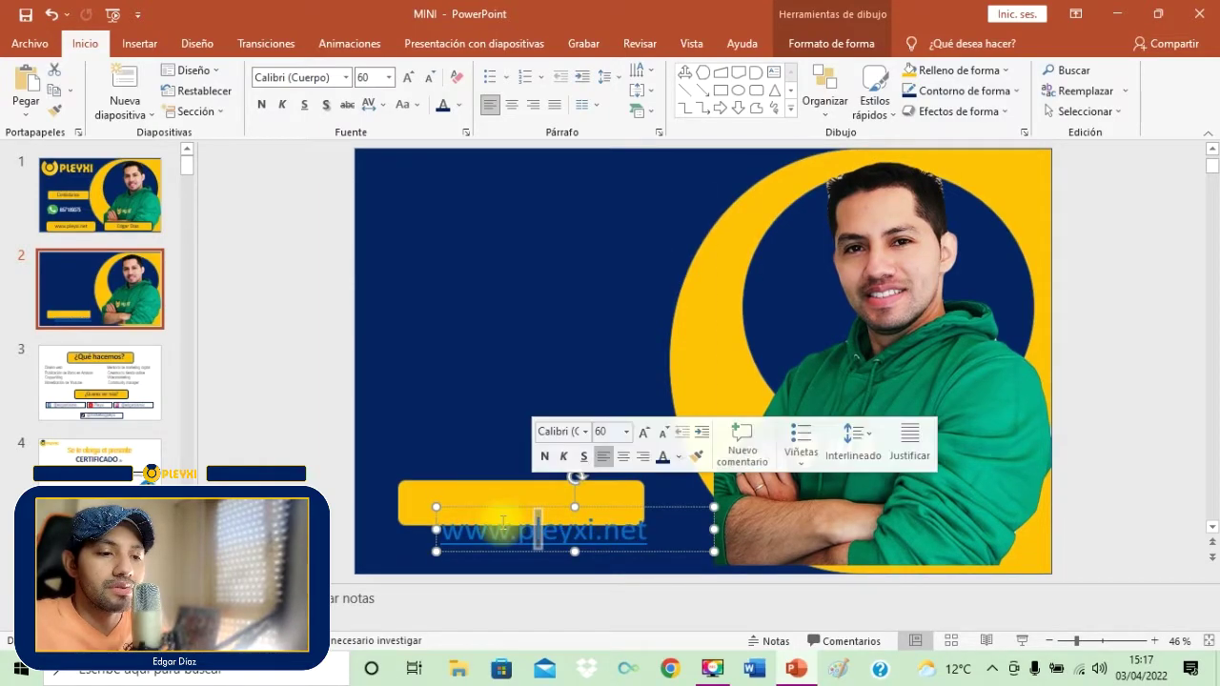
{"action": "left_click_drag", "start_coordinate": [500, 506], "coordinate": [478, 476]}
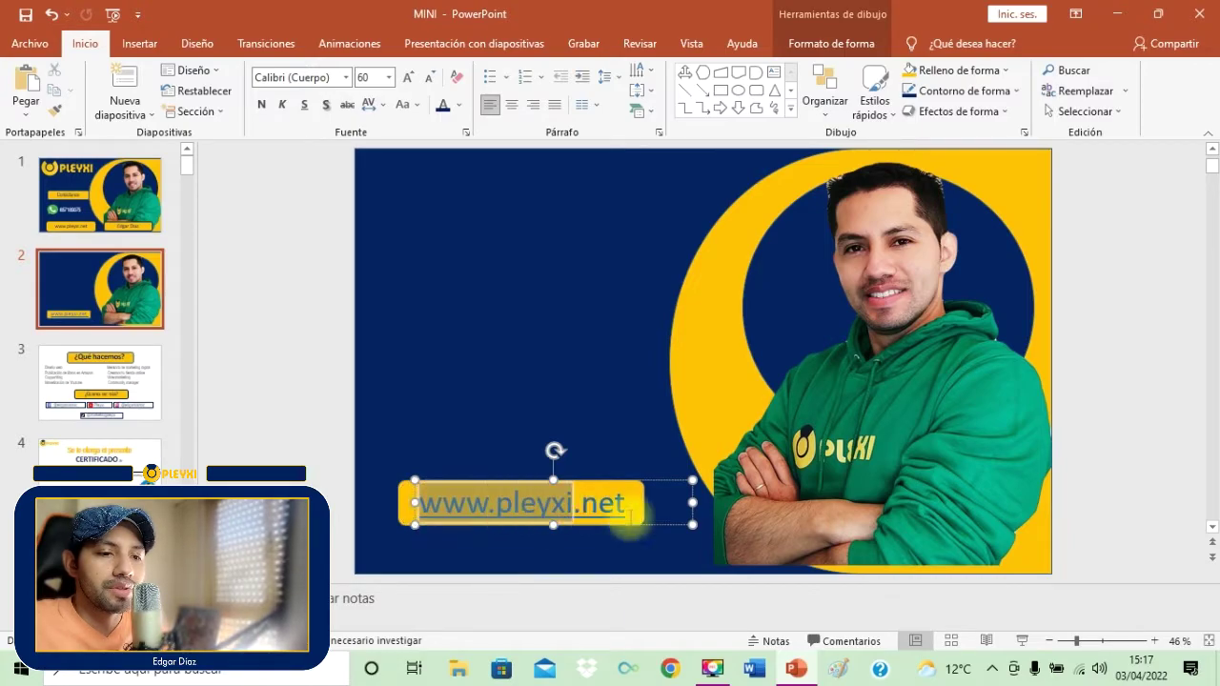
{"action": "left_click_drag", "start_coordinate": [417, 503], "coordinate": [644, 506]}
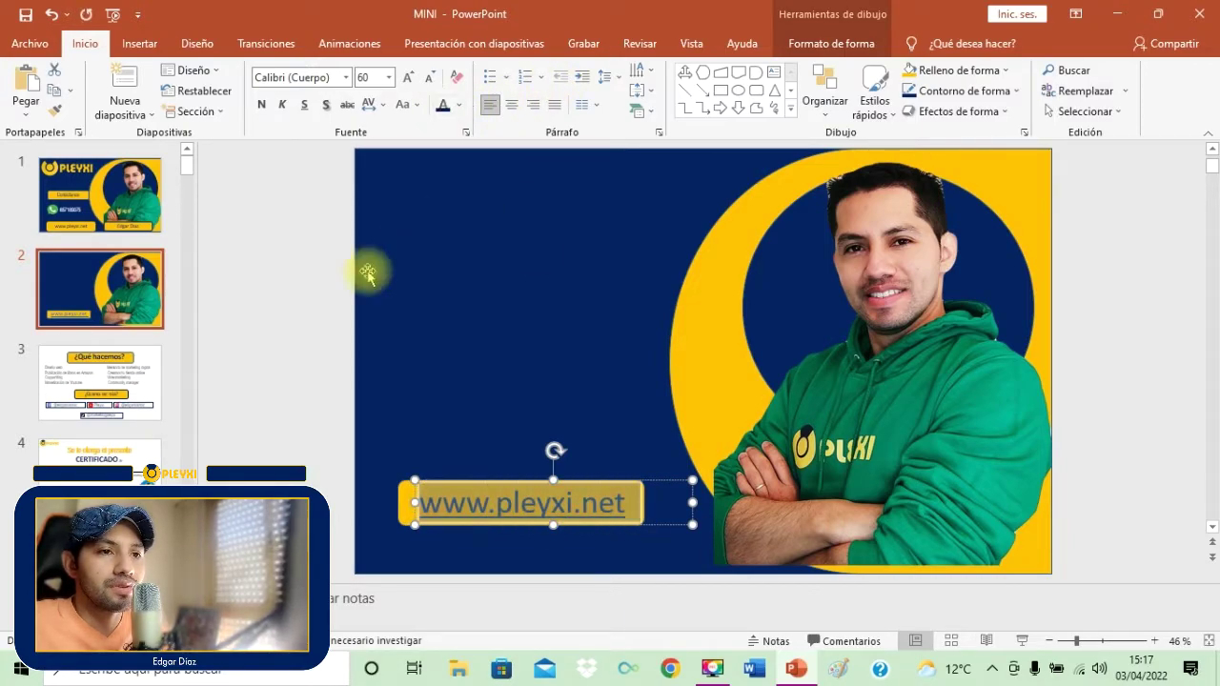
Copy the website text box for reuse as a name box
{"action": "left_click", "coordinate": [307, 338]}
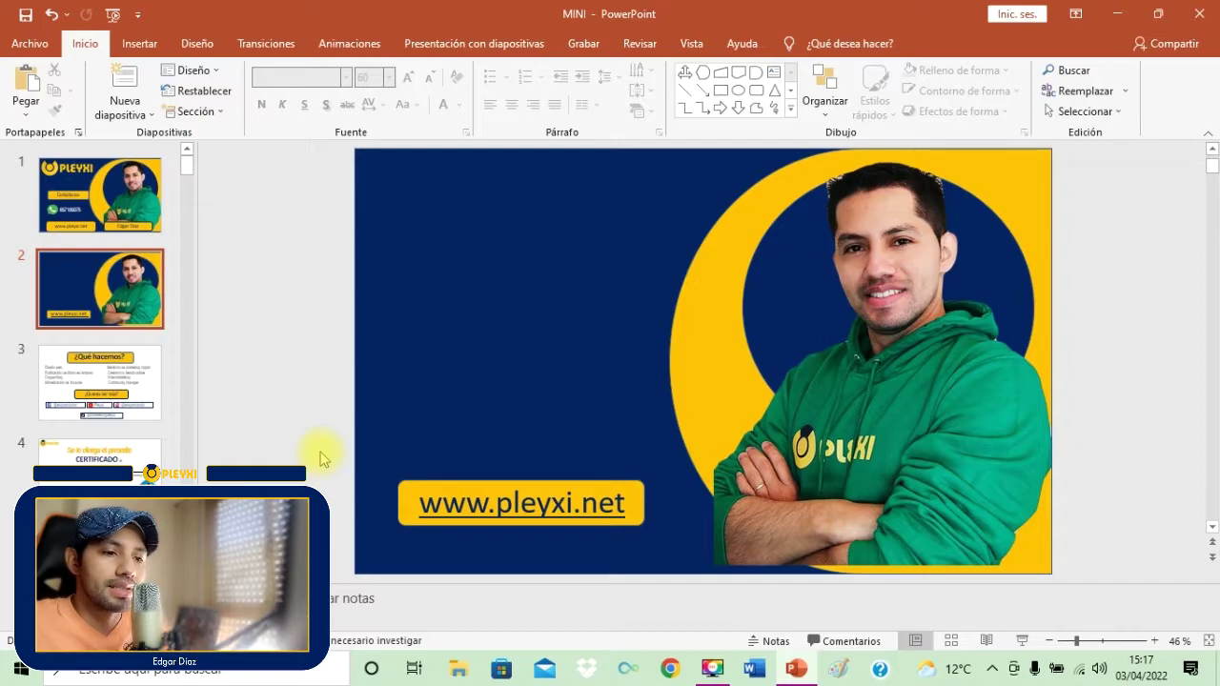
{"action": "left_click", "coordinate": [438, 478]}
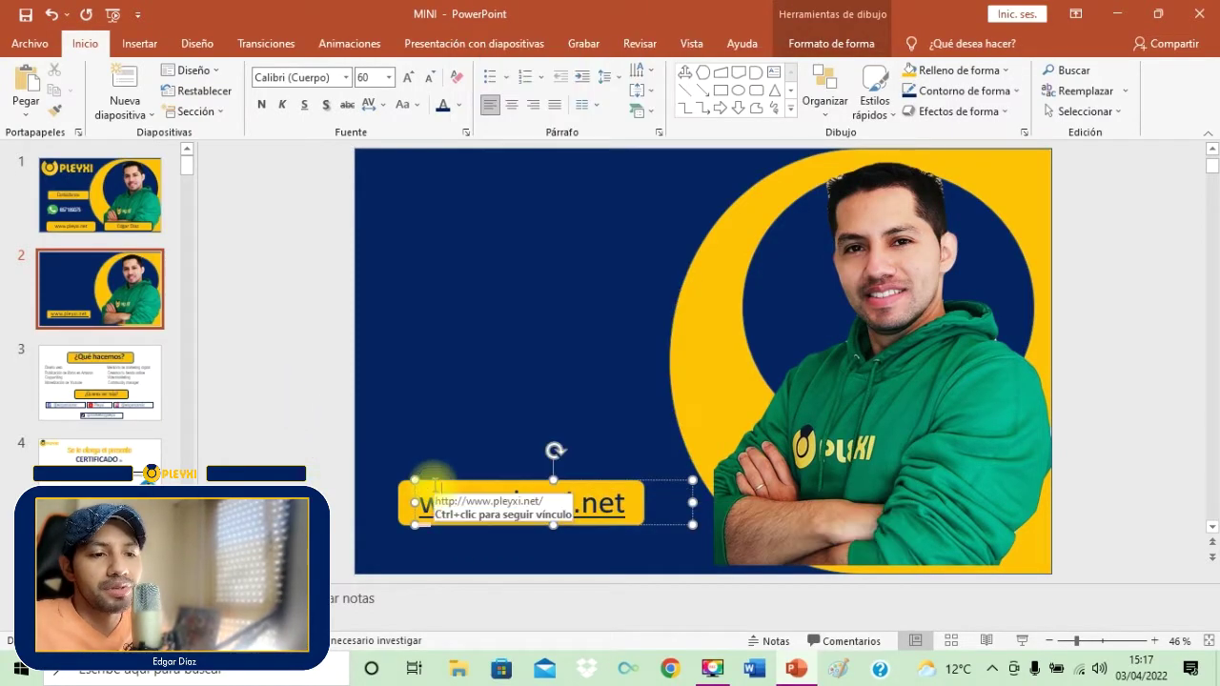
{"action": "right_click", "coordinate": [424, 484]}
{"action": "left_click", "coordinate": [563, 131]}
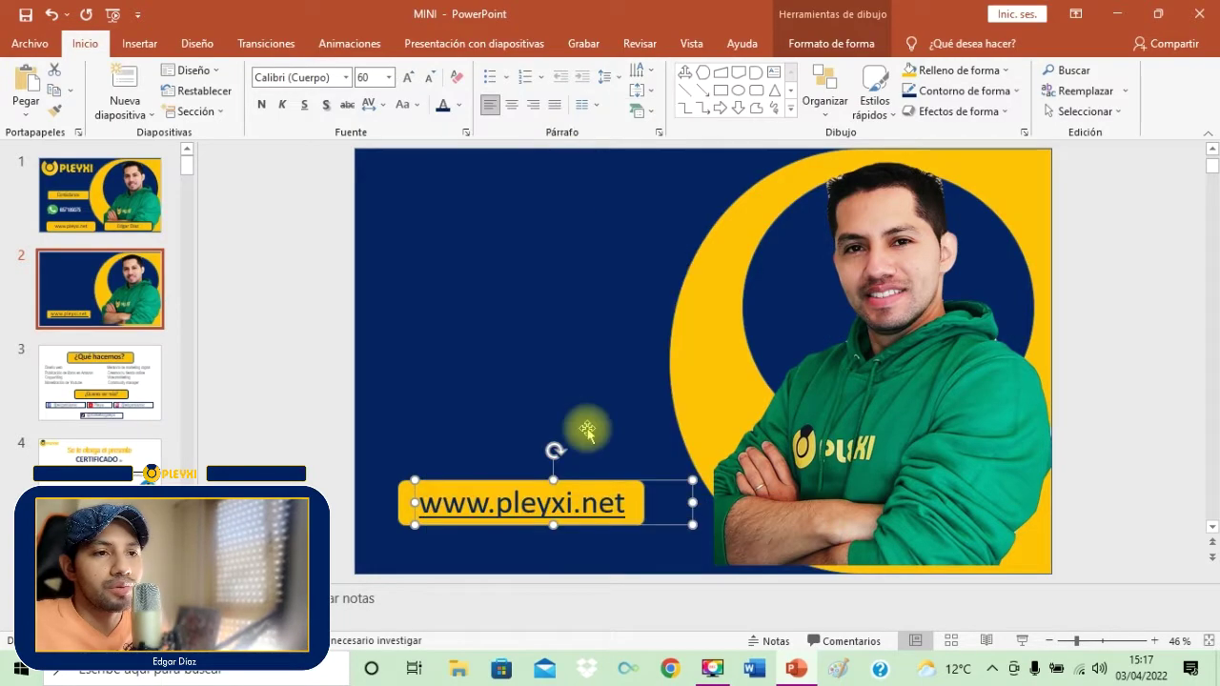
{"action": "right_click", "coordinate": [591, 436]}
Paste a copy of the website box, move it up, then delete the misplaced copy
{"action": "left_click", "coordinate": [625, 122]}
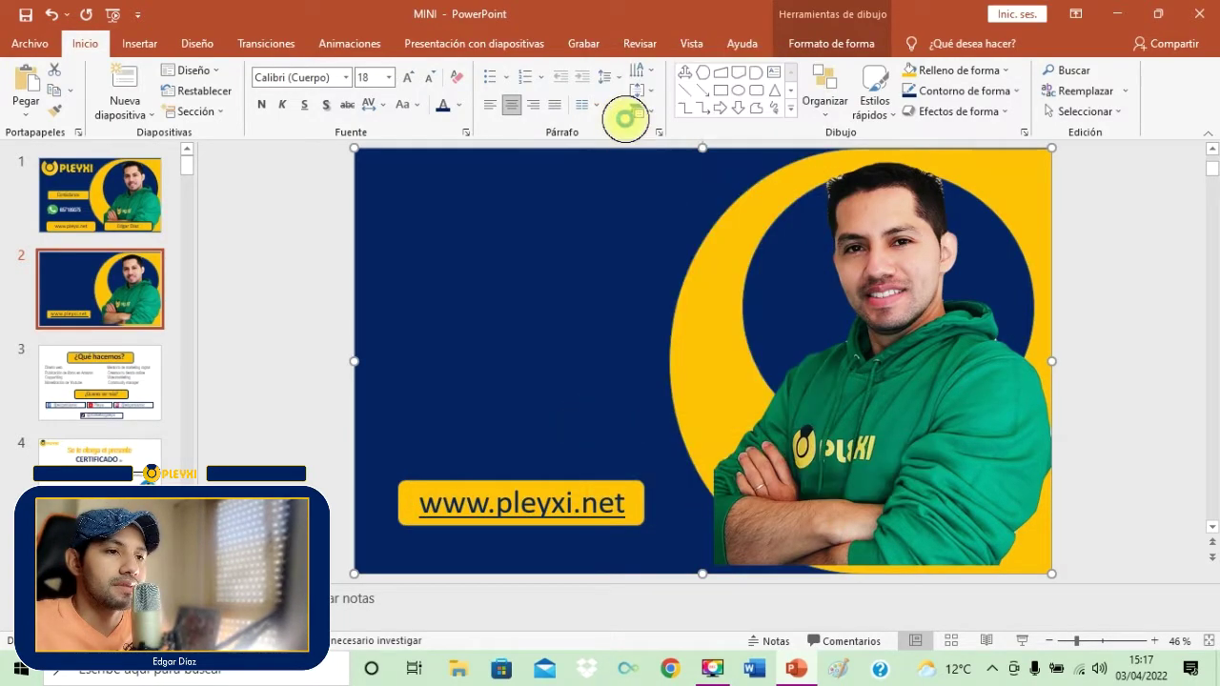
{"action": "left_click_drag", "start_coordinate": [496, 488], "coordinate": [511, 264]}
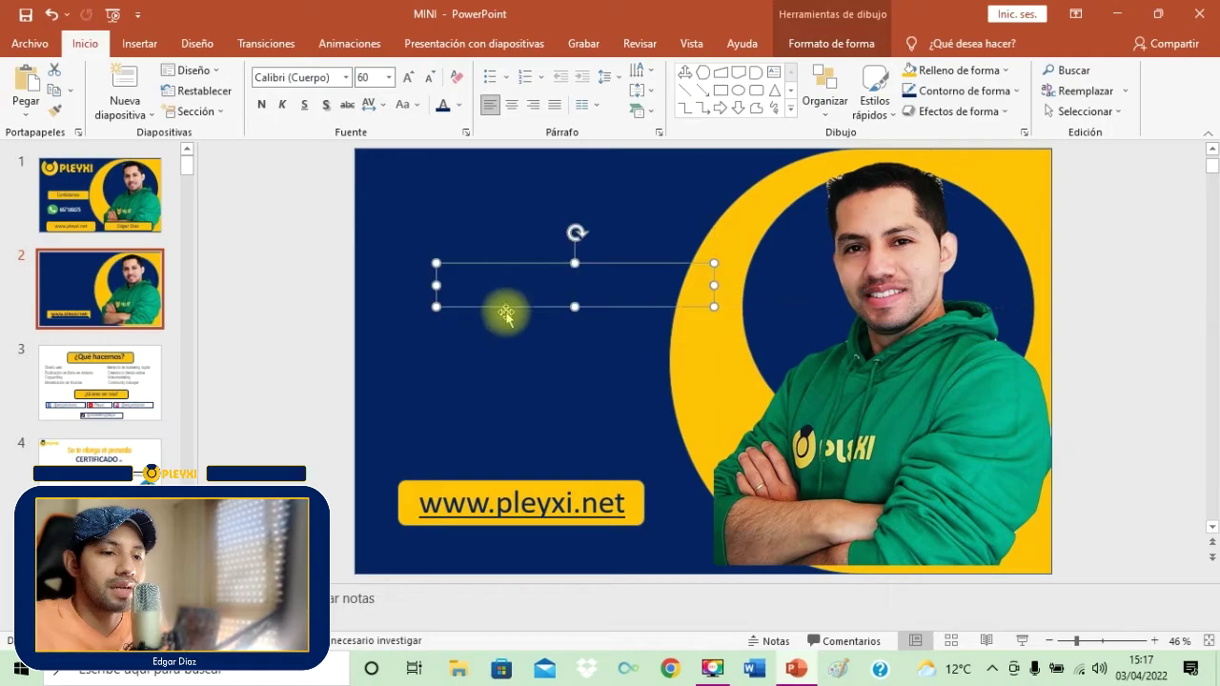
{"action": "right_click", "coordinate": [503, 262]}
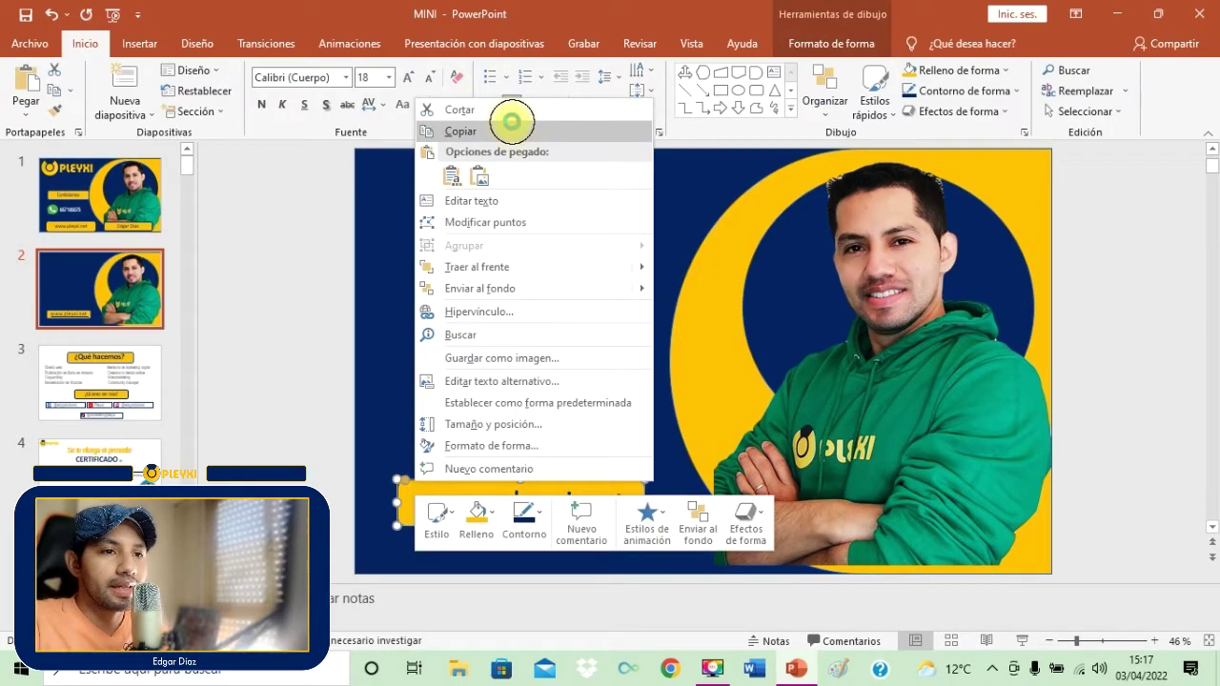
{"action": "left_click", "coordinate": [514, 112]}
{"action": "left_click", "coordinate": [636, 417]}
Paste the yellow box across the man's folded arms and enter the presenter's name at size 54
{"action": "right_click", "coordinate": [637, 417]}
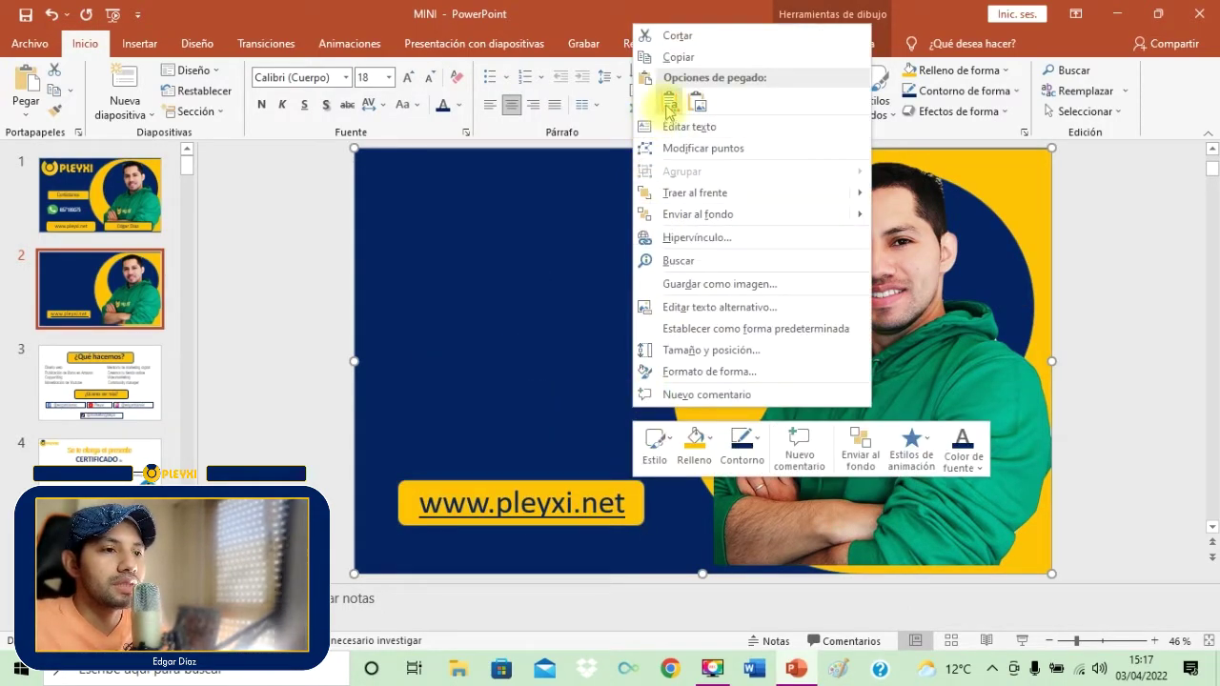
{"action": "left_click", "coordinate": [661, 101]}
{"action": "left_click_drag", "start_coordinate": [491, 492], "coordinate": [823, 505]}
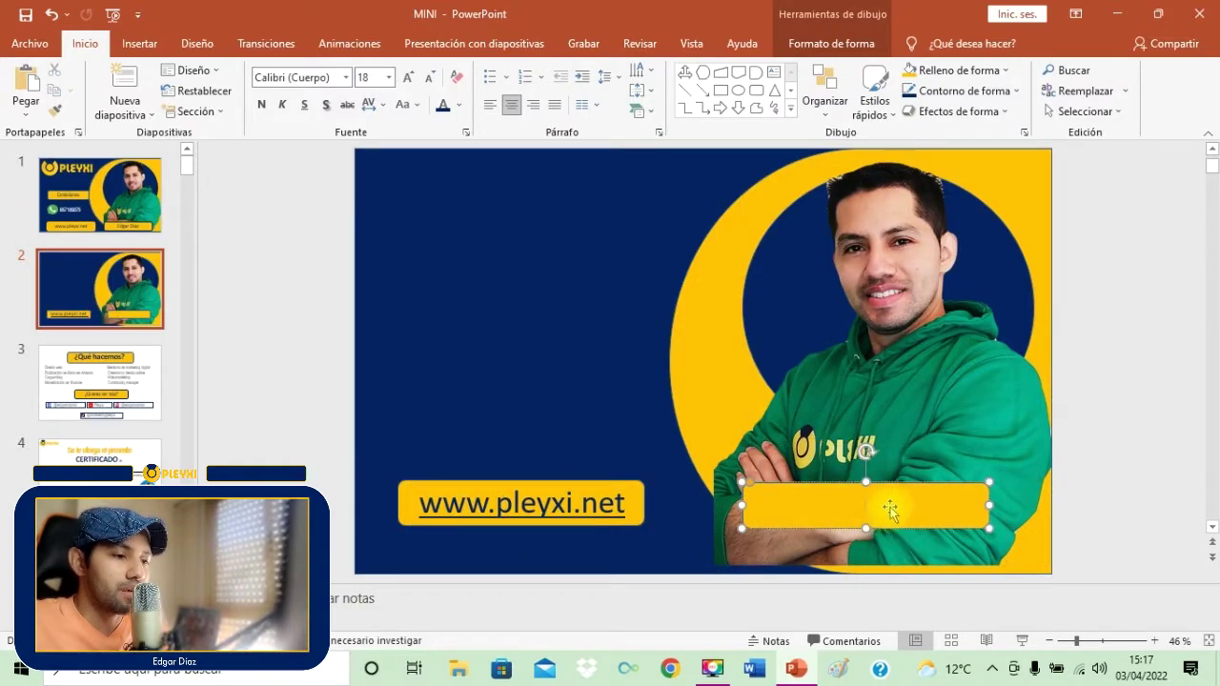
{"action": "type", "text": "Edgar Díaz"}
{"action": "key", "text": "ctrl+a"}
{"action": "left_click", "coordinate": [389, 77]}
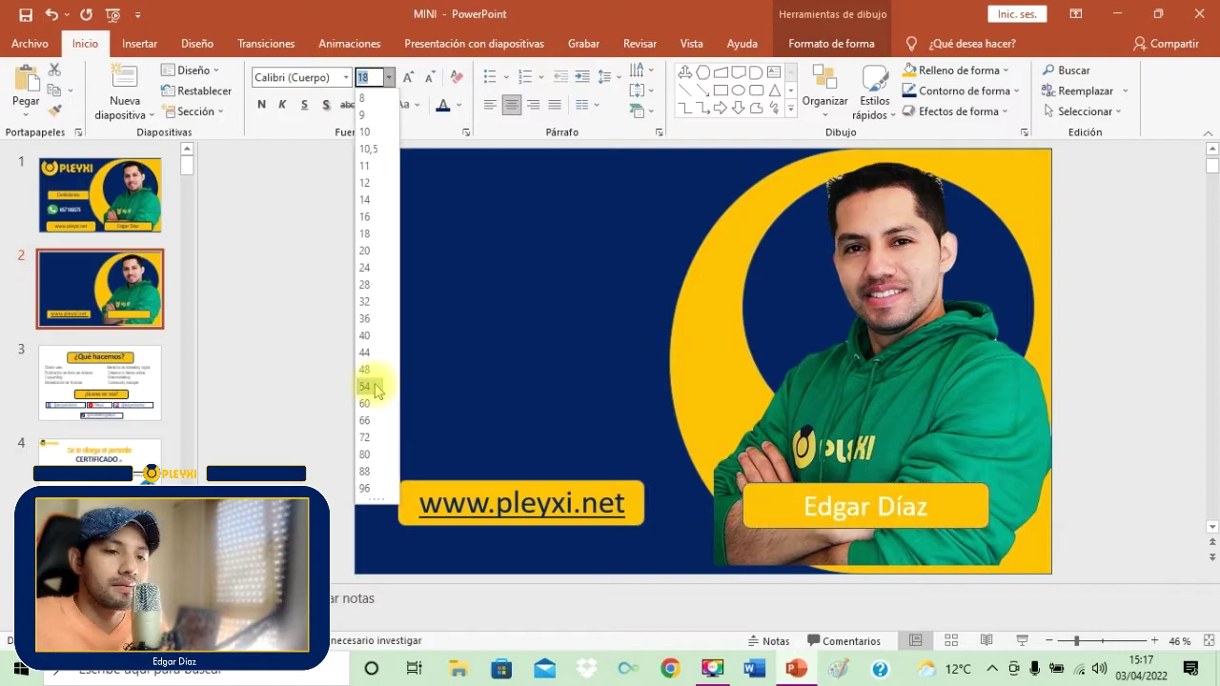
{"action": "left_click", "coordinate": [373, 385]}
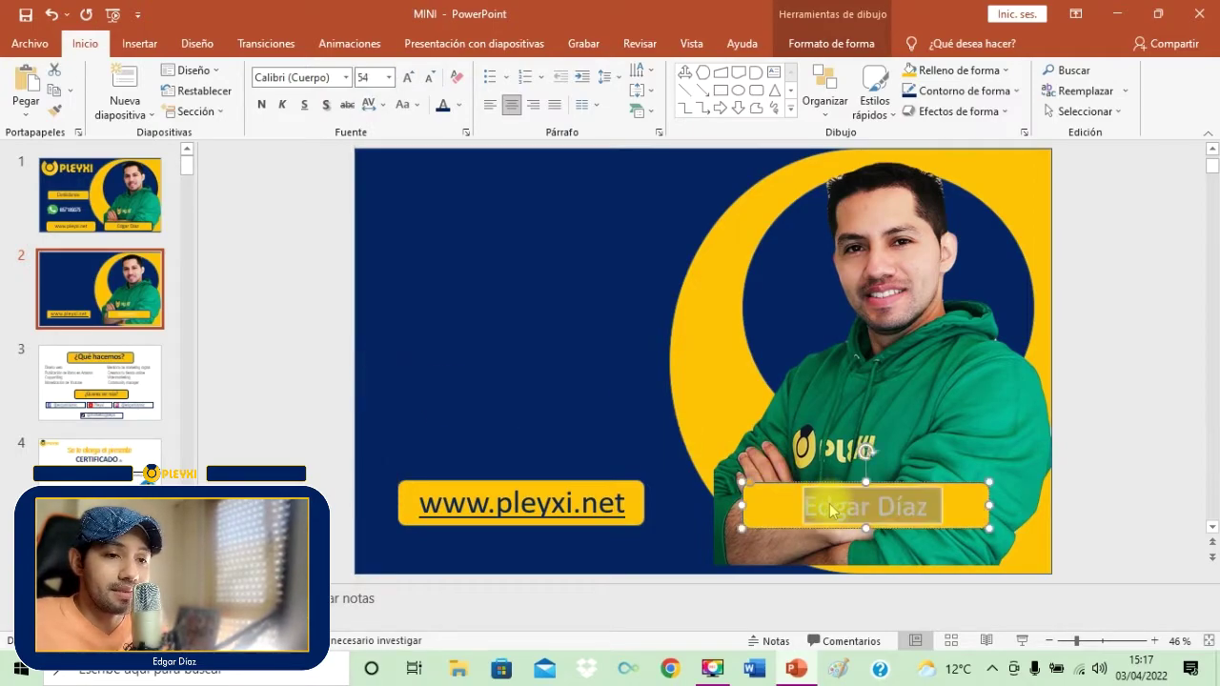
Nudge the name box slightly up into alignment and recheck its placement
{"action": "left_click", "coordinate": [234, 369]}
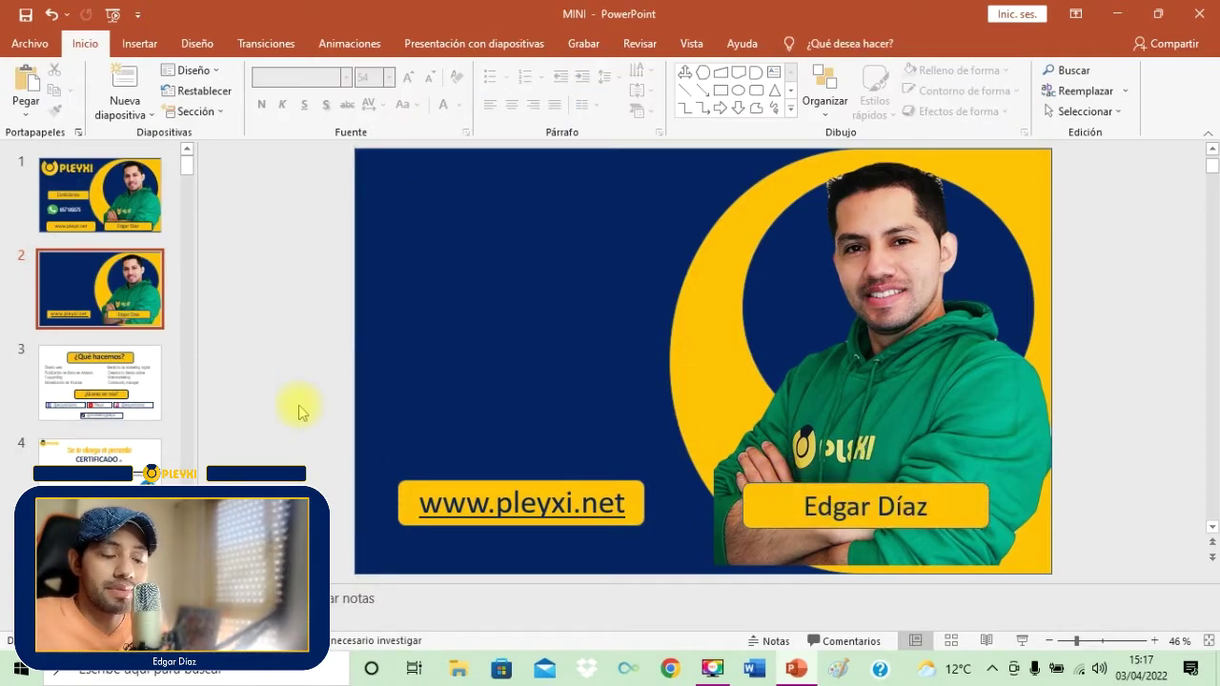
{"action": "left_click_drag", "start_coordinate": [772, 507], "coordinate": [770, 504]}
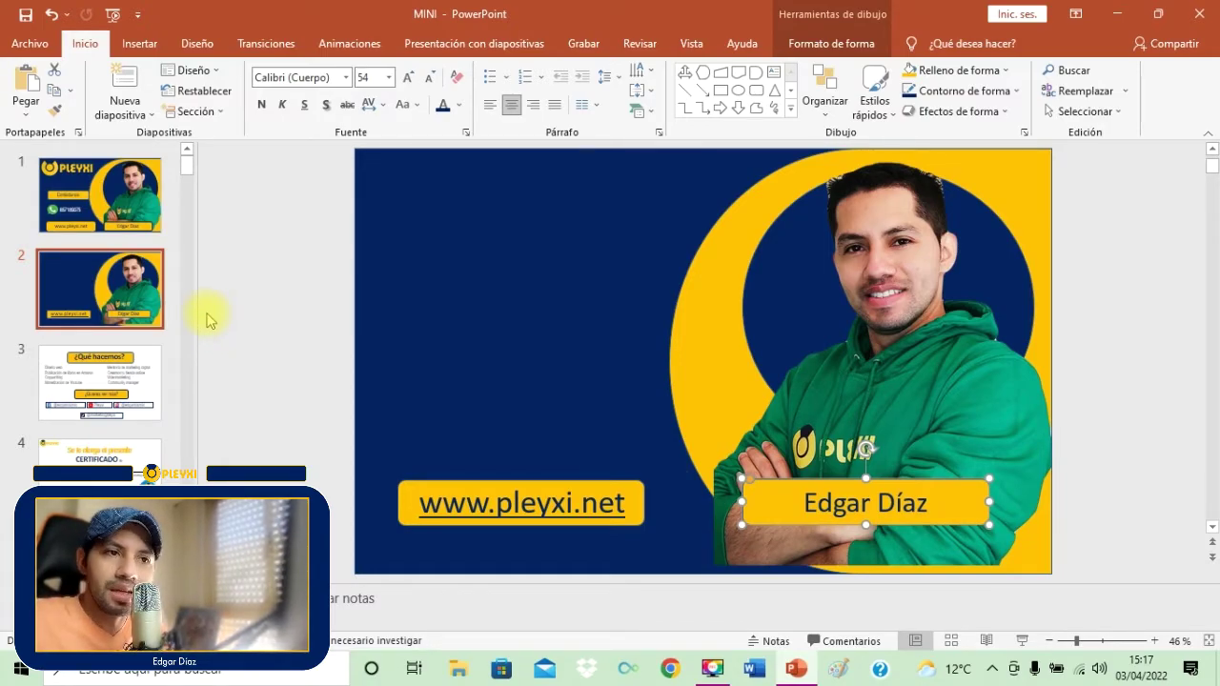
{"action": "left_click", "coordinate": [336, 365]}
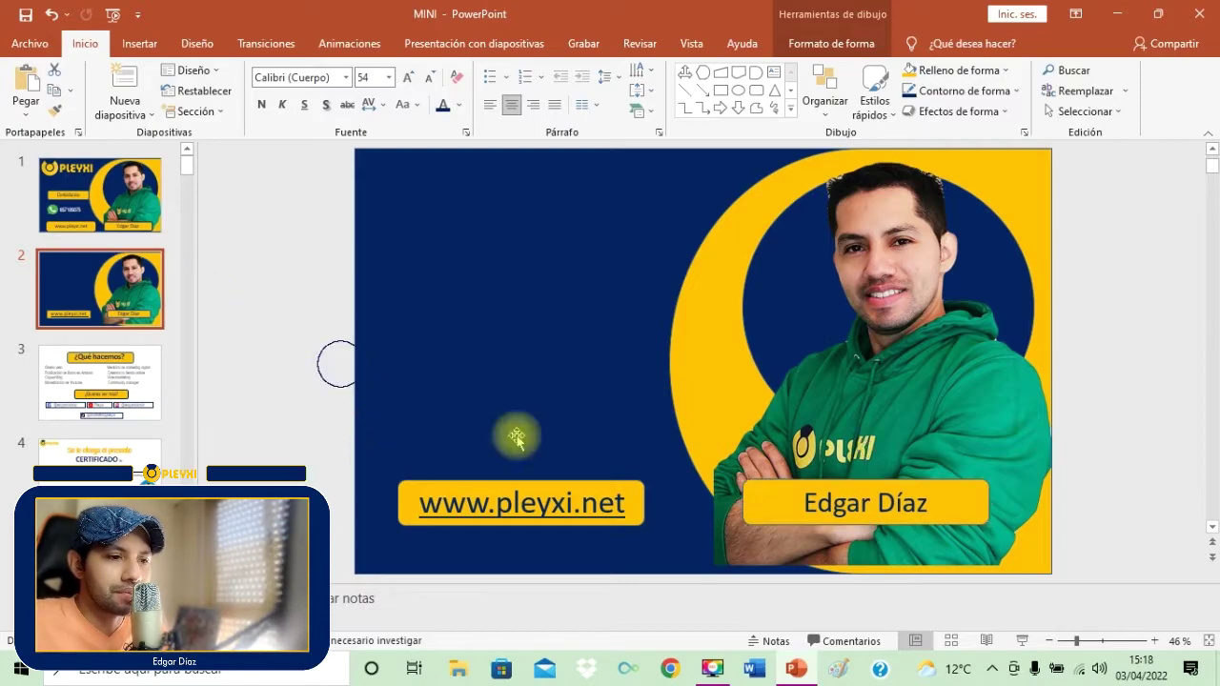
{"action": "left_click", "coordinate": [786, 500]}
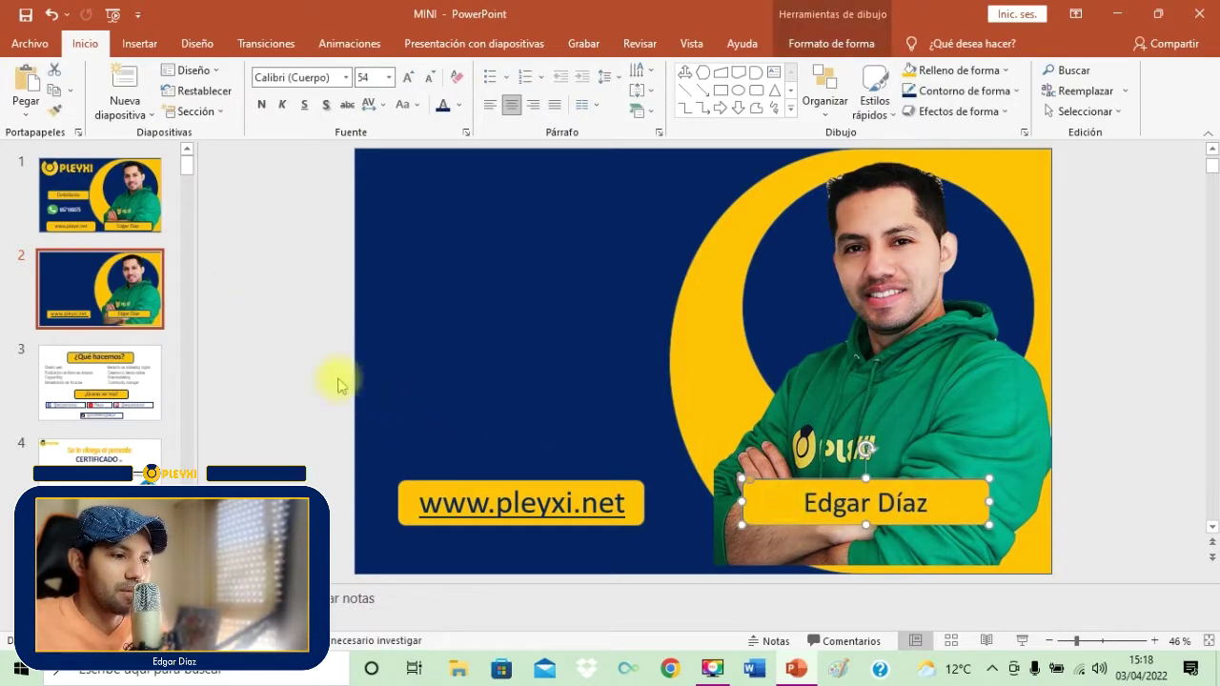
{"action": "left_click", "coordinate": [338, 383]}
{"action": "left_click", "coordinate": [778, 501]}
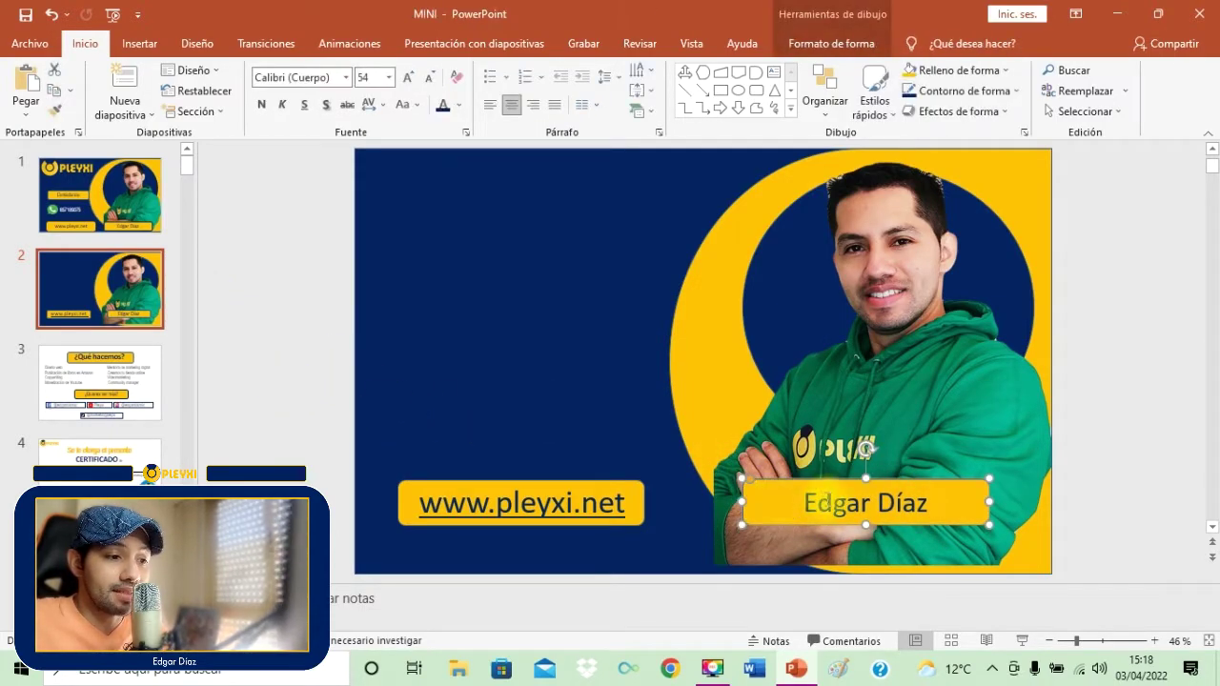
{"action": "left_click_drag", "start_coordinate": [808, 501], "coordinate": [941, 503]}
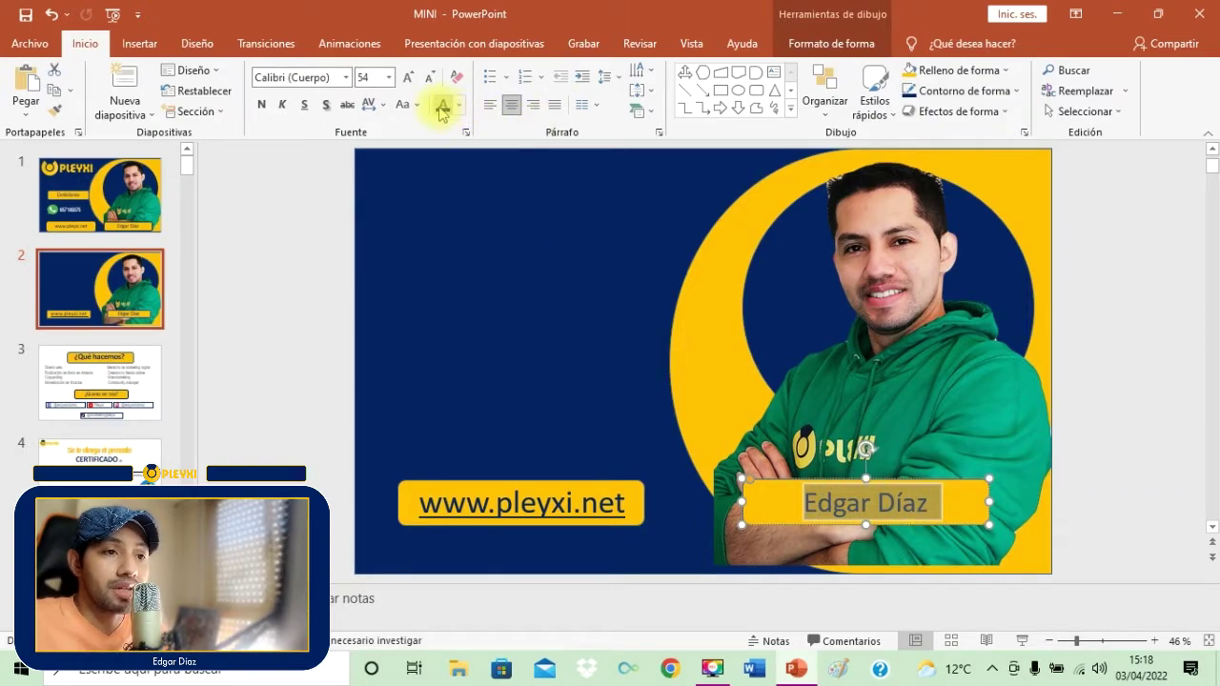
{"action": "key", "text": "Escape"}
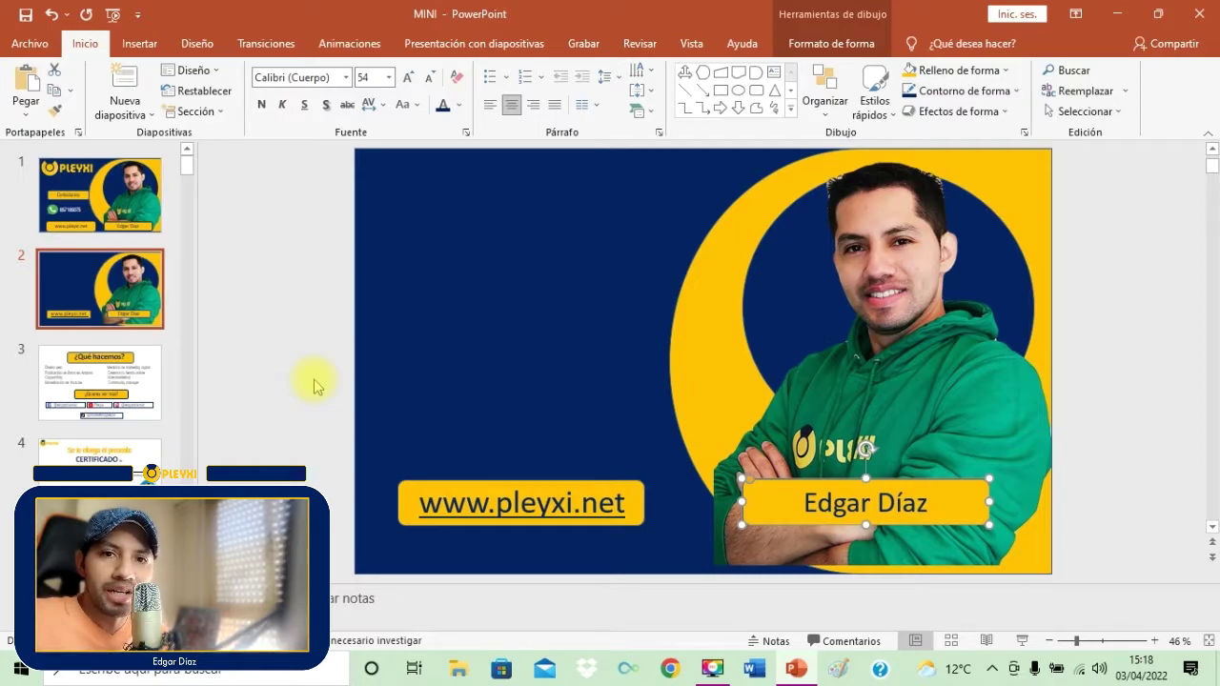
{"action": "left_click", "coordinate": [124, 381]}
Copy the PLEYXI logo from slide 1 and paste it on slide 2 using the destination theme
{"action": "left_click", "coordinate": [141, 197]}
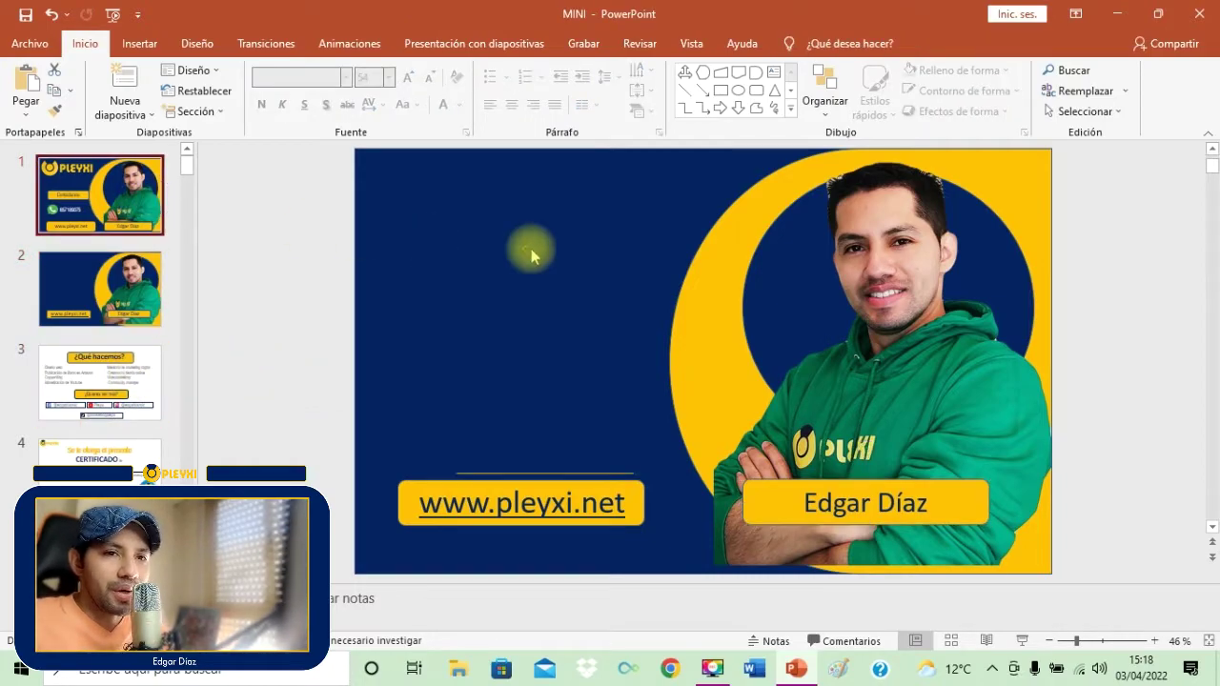
{"action": "right_click", "coordinate": [530, 237]}
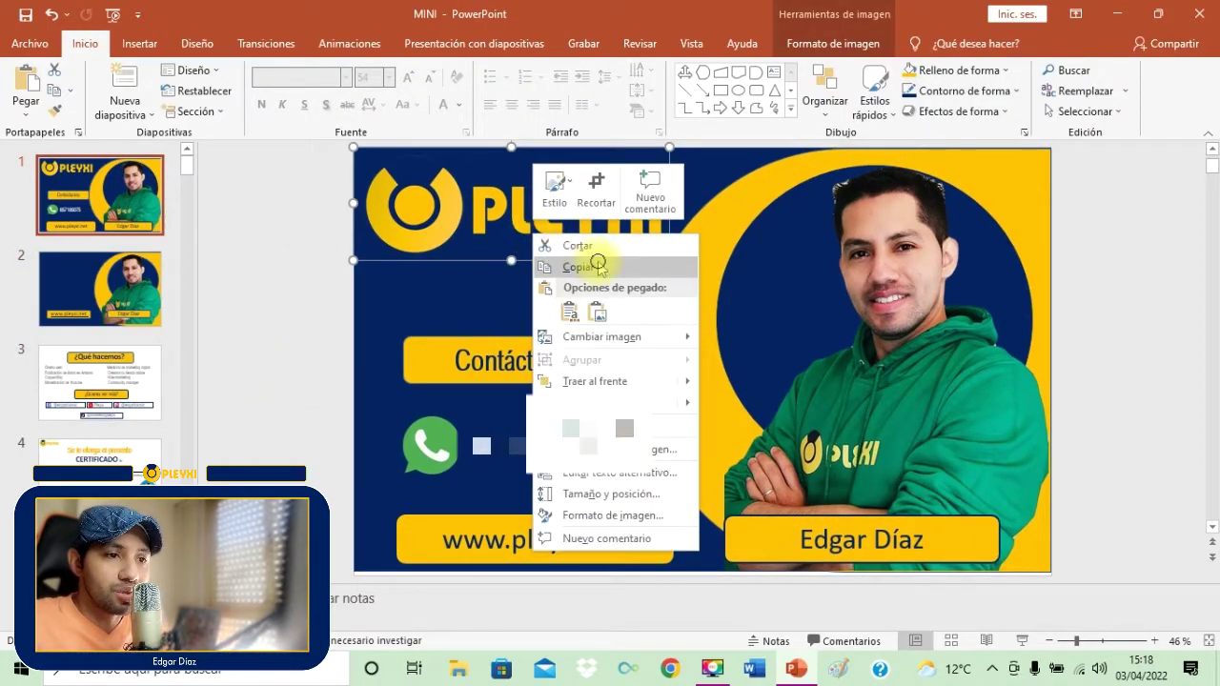
{"action": "left_click", "coordinate": [596, 264]}
{"action": "left_click", "coordinate": [146, 277]}
{"action": "right_click", "coordinate": [463, 213]}
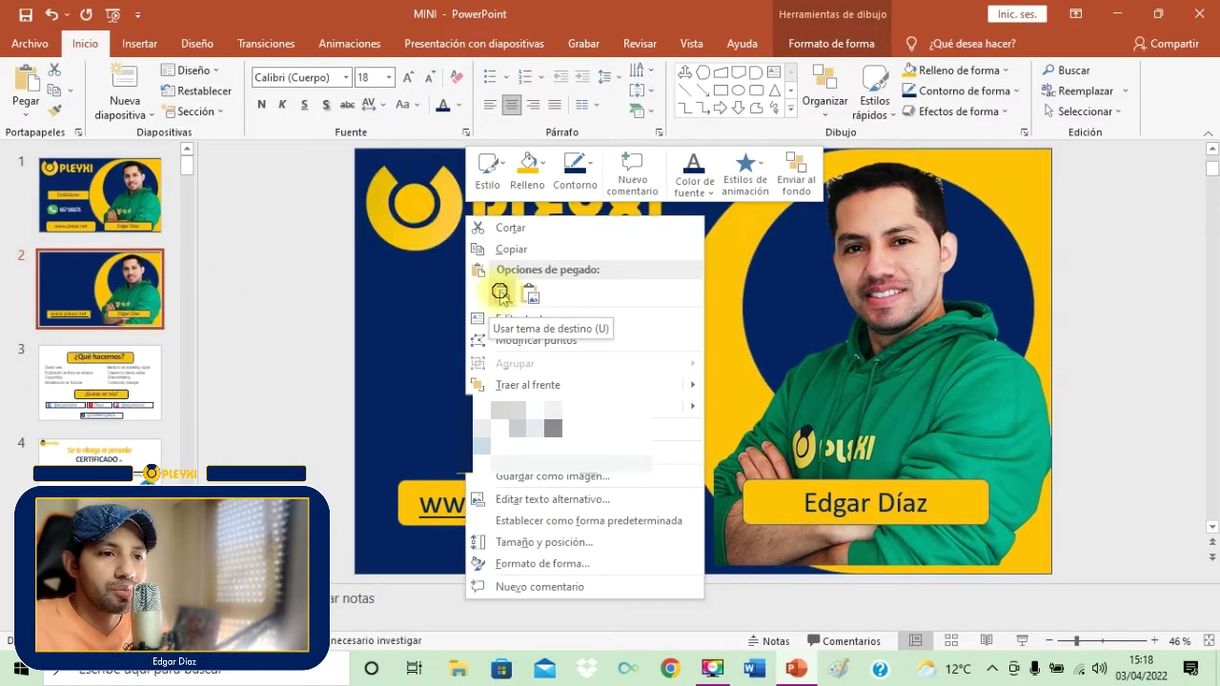
{"action": "left_click", "coordinate": [501, 295]}
Check the website text box and background picture on slide 2, then view slide 1 for comparison
{"action": "left_click", "coordinate": [464, 500]}
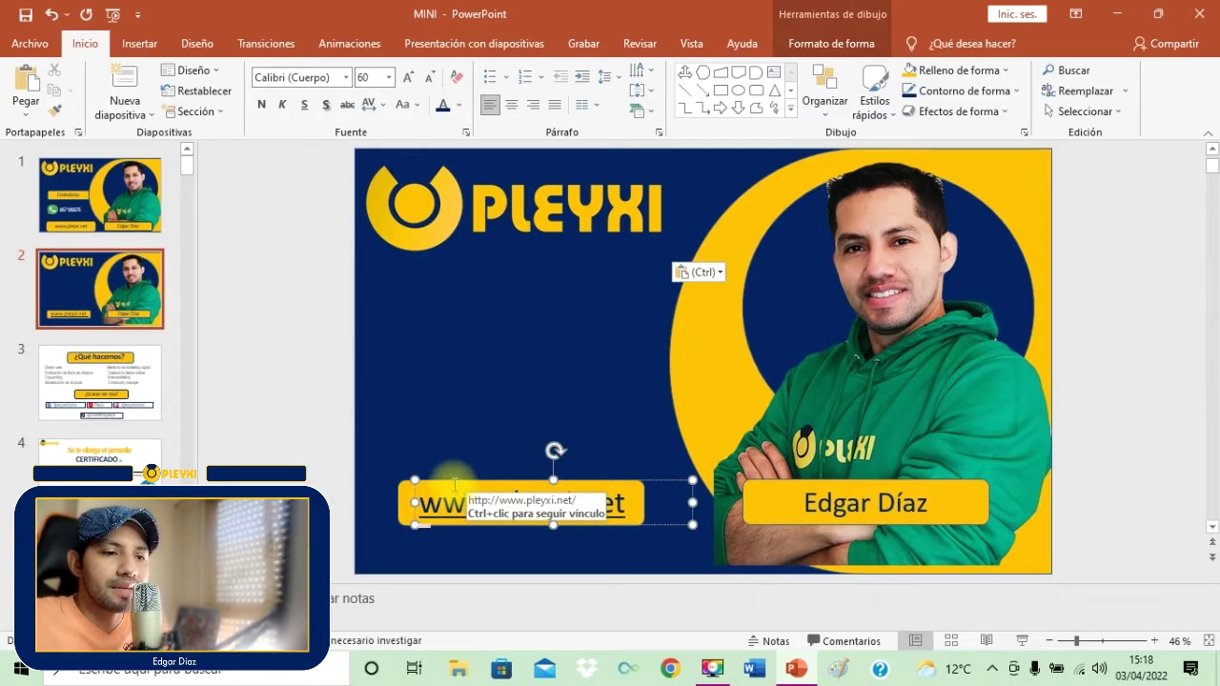
{"action": "left_click", "coordinate": [484, 351]}
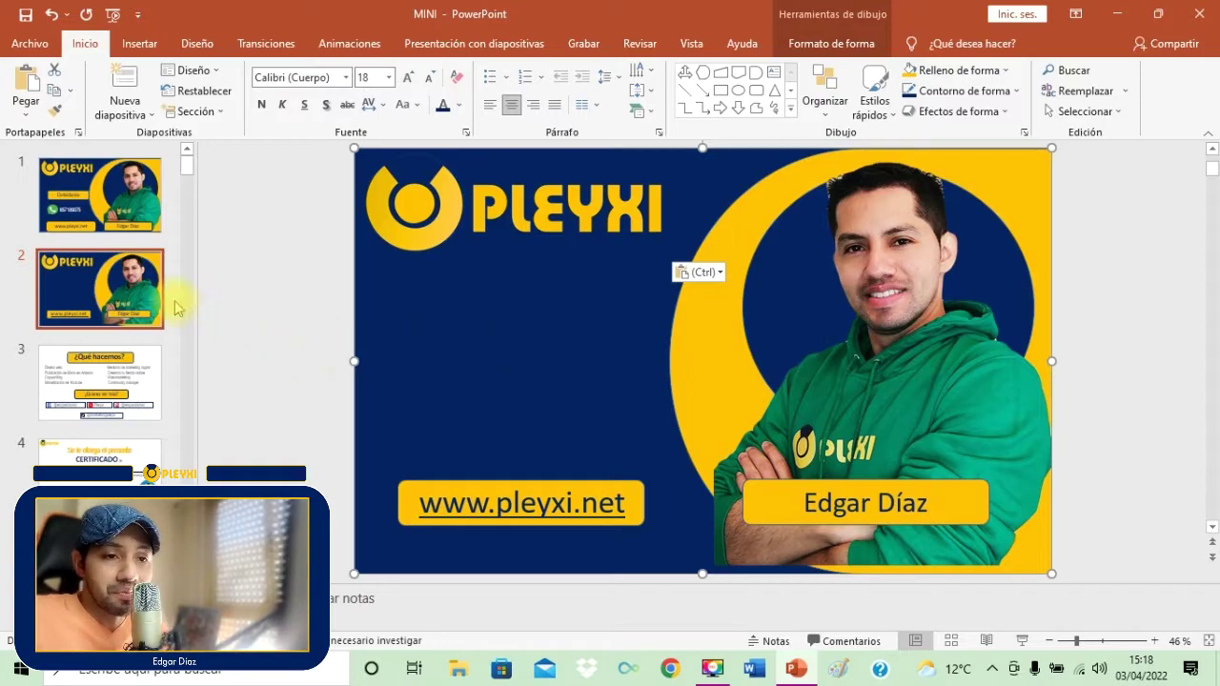
{"action": "left_click", "coordinate": [138, 277]}
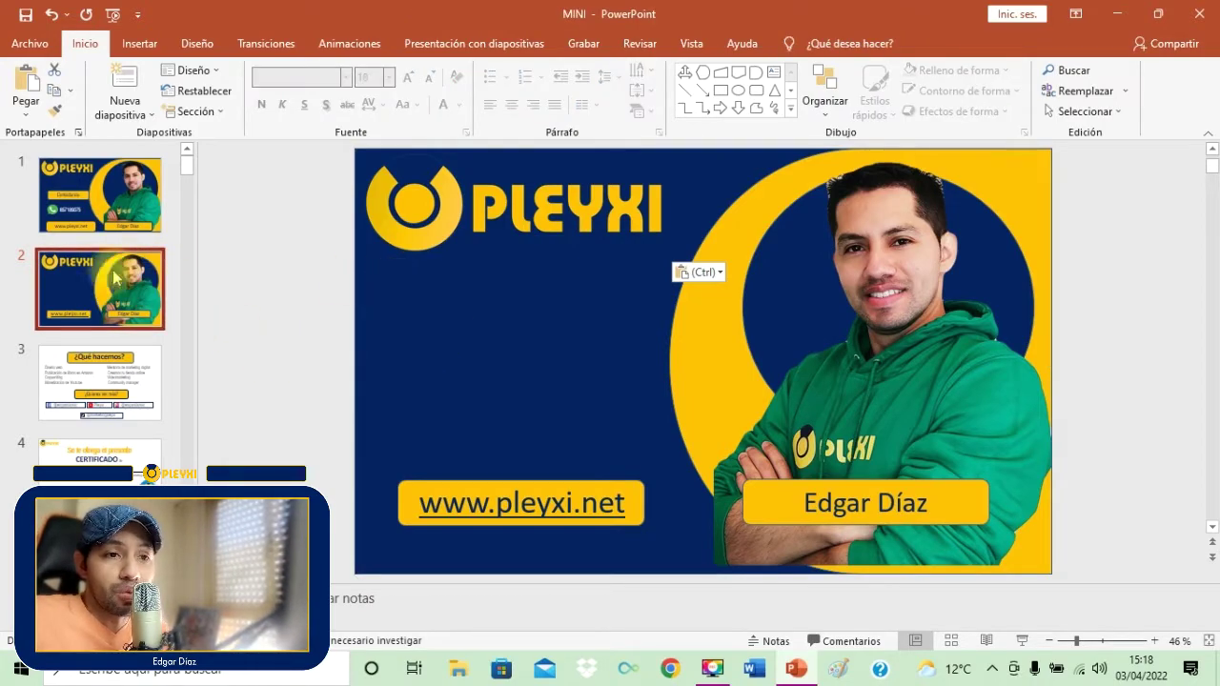
{"action": "left_click", "coordinate": [138, 214]}
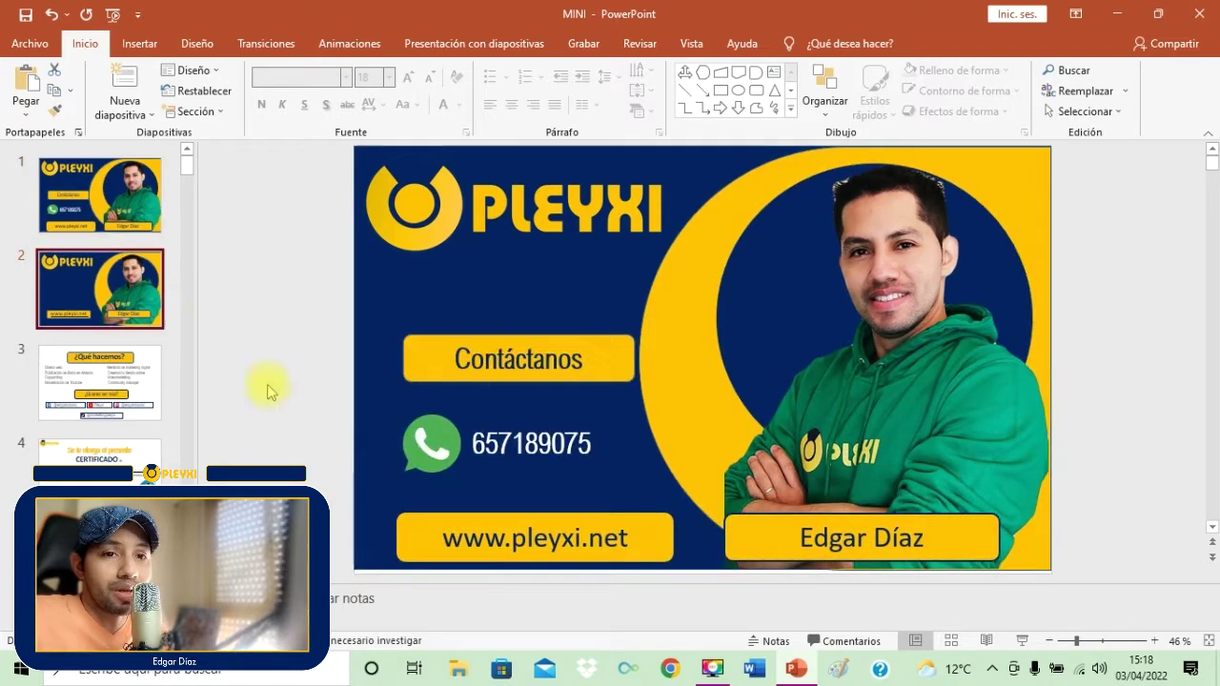
Go back to slide 2 and deselect the pasted PLEYXI logo
{"action": "key", "text": "ctrl+v"}
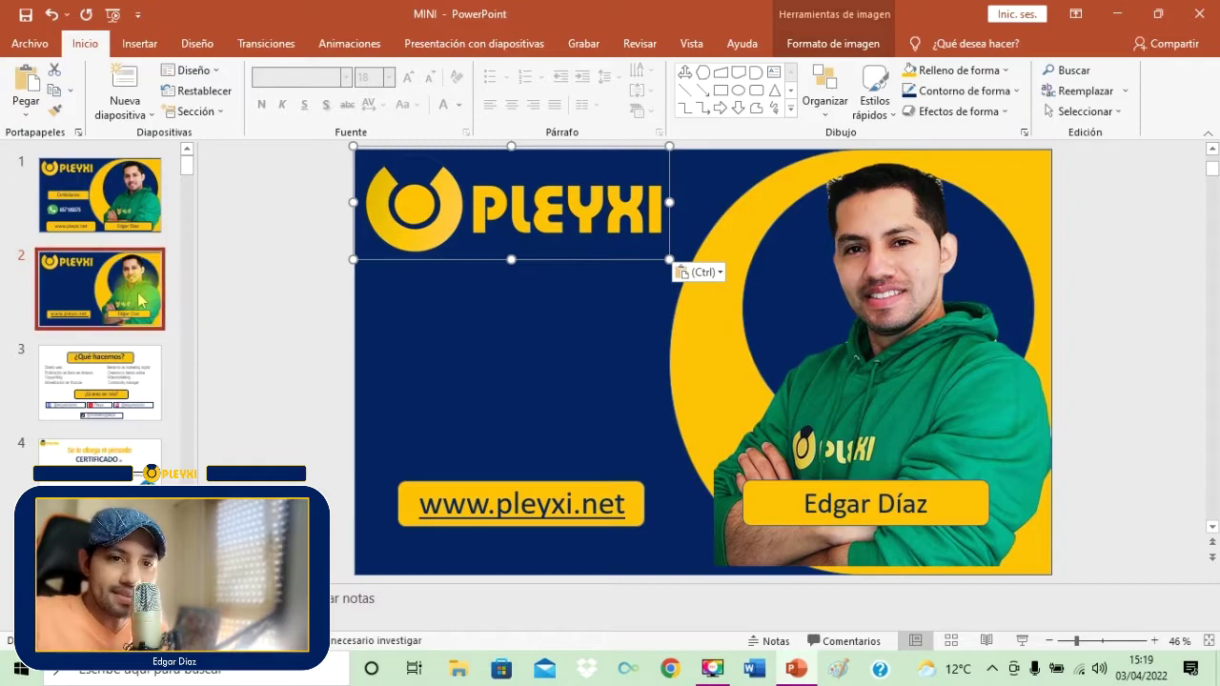
{"action": "left_click", "coordinate": [298, 253]}
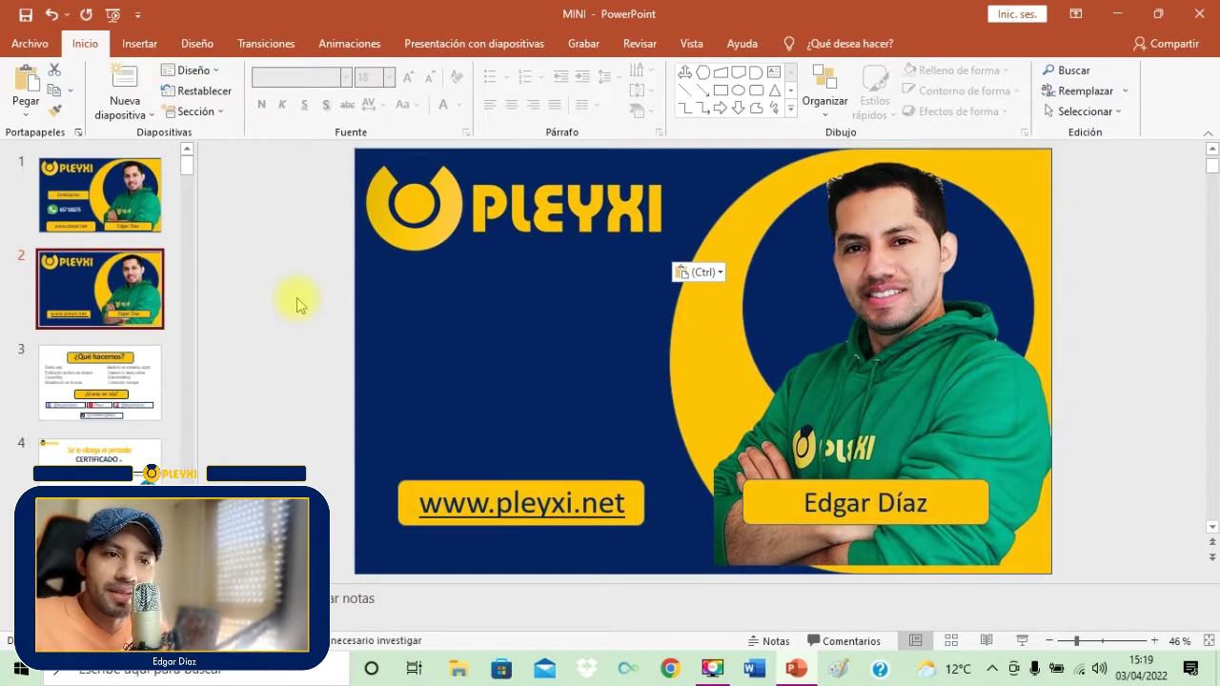
{"action": "key", "text": "ctrl+v"}
Inspect the ¿Qué hacemos? title, ¿Quieres ver más? and Facebook boxes on slide 3, then return to slide 1
{"action": "left_click", "coordinate": [133, 391]}
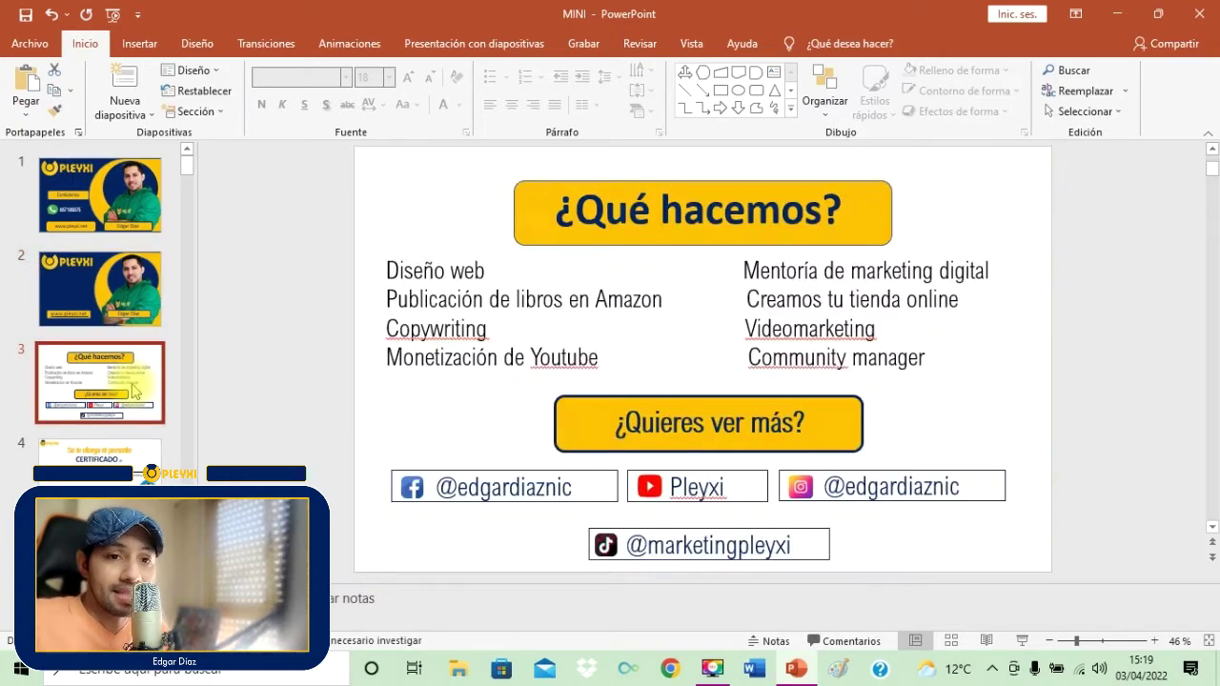
{"action": "left_click", "coordinate": [561, 211]}
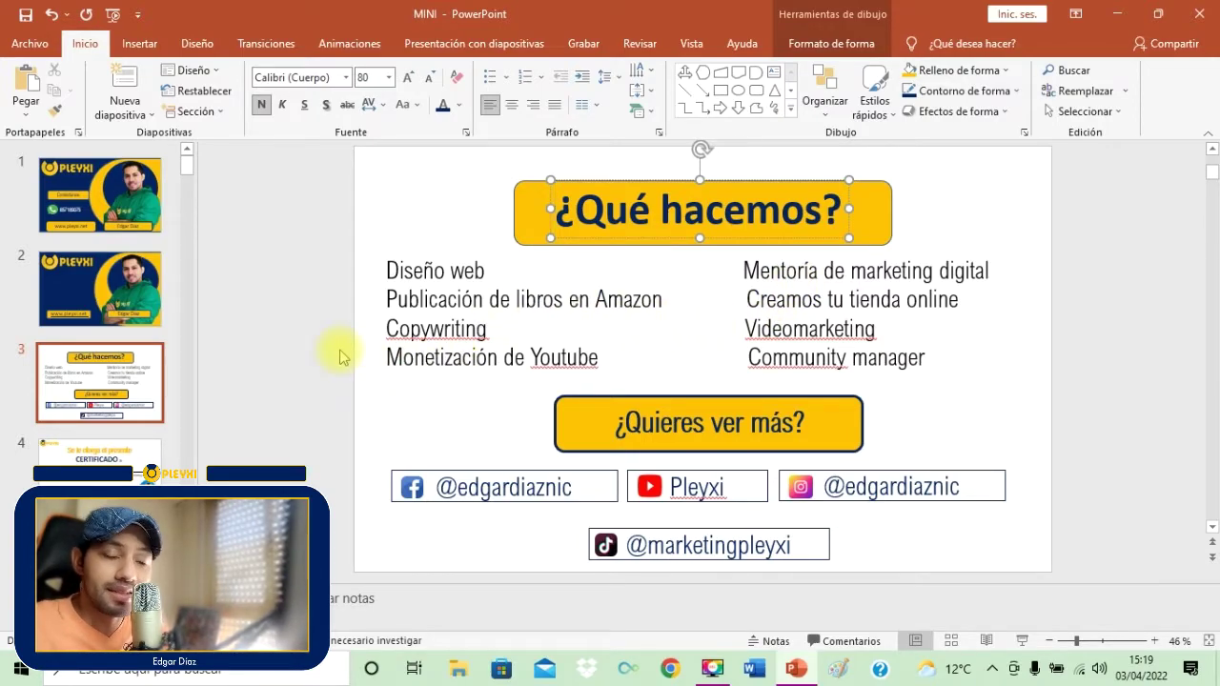
{"action": "left_click", "coordinate": [692, 273]}
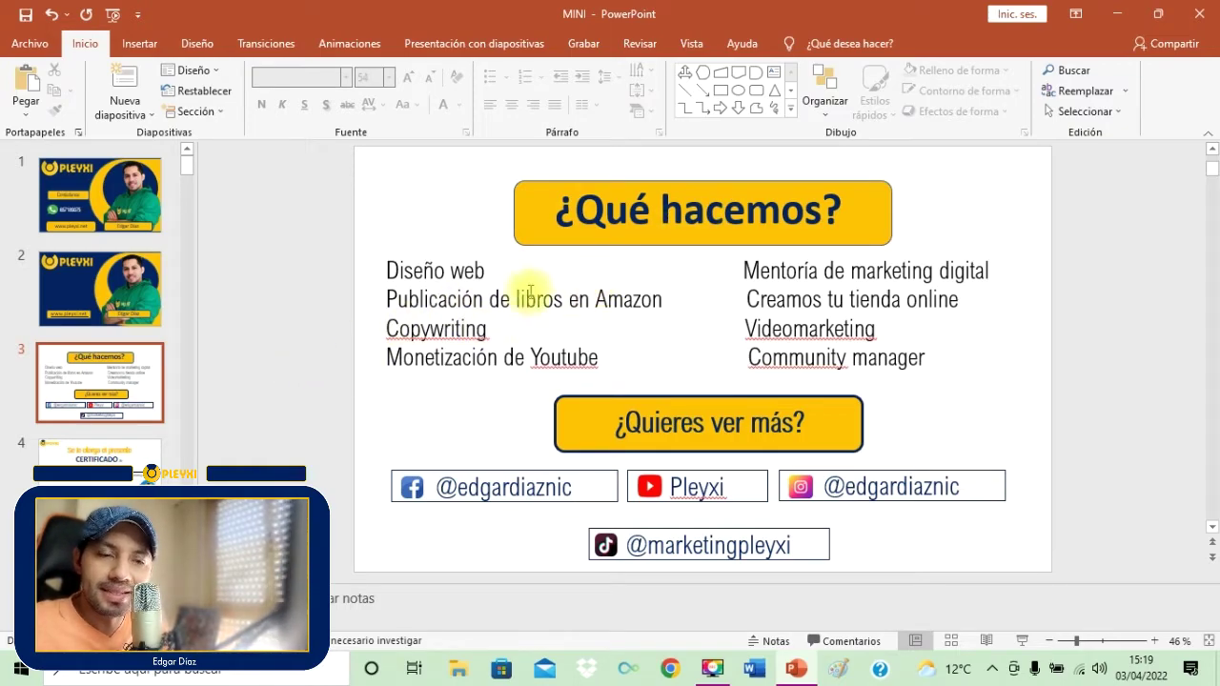
{"action": "left_click", "coordinate": [638, 422]}
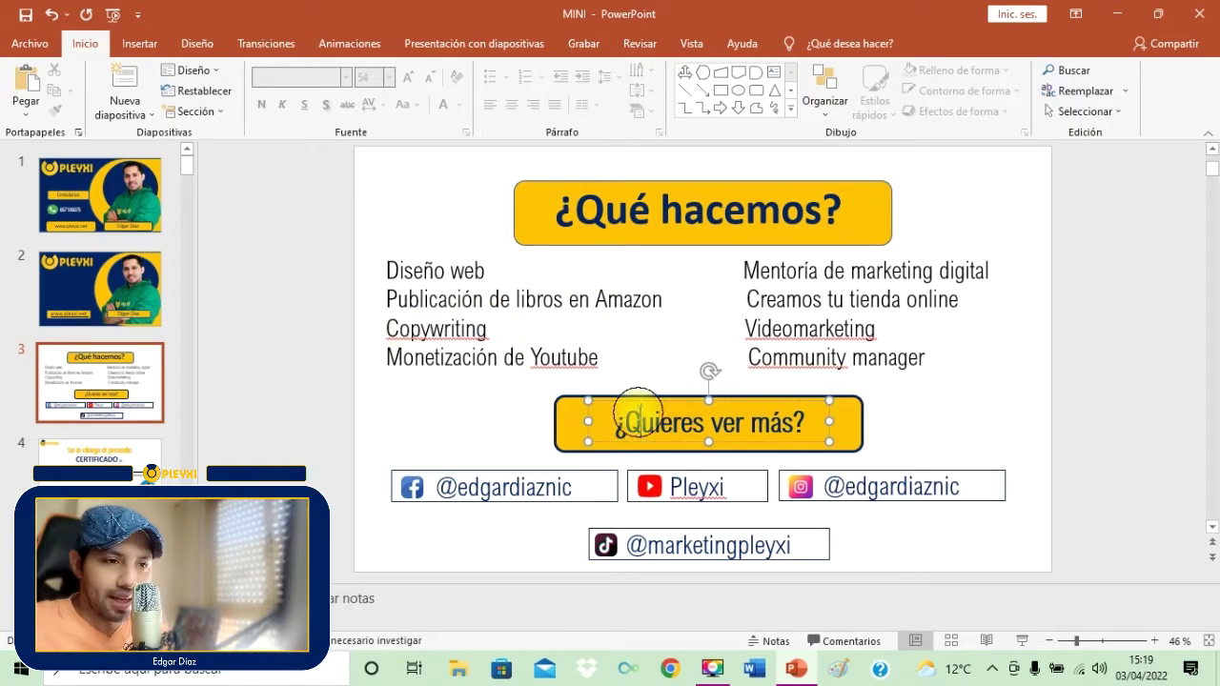
{"action": "left_click", "coordinate": [537, 484]}
{"action": "left_click", "coordinate": [345, 354]}
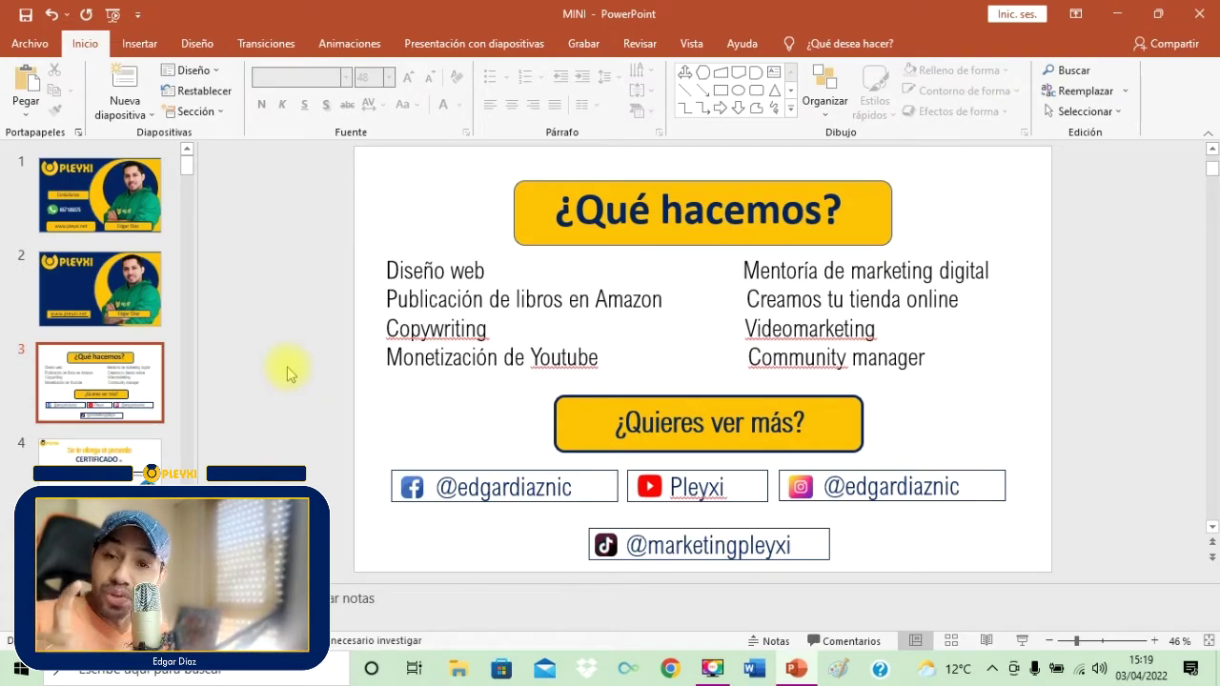
{"action": "left_click", "coordinate": [116, 204]}
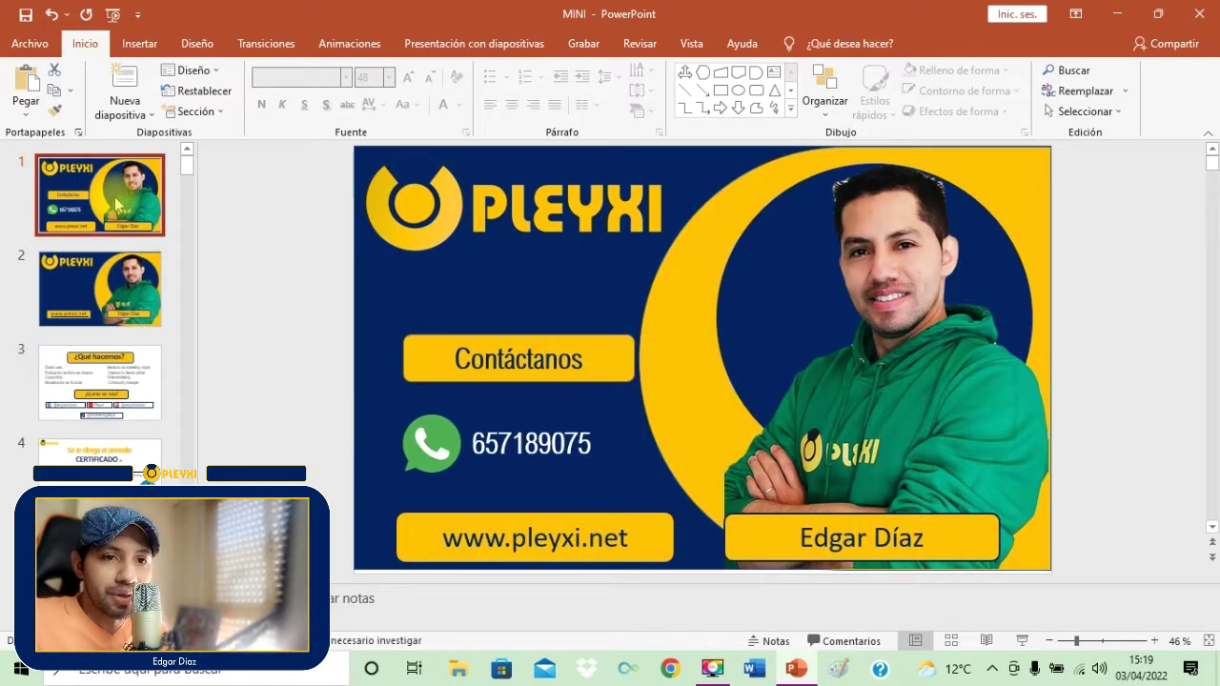
Show slide 2 with the recreated banner card and its website and name bars
{"action": "left_click", "coordinate": [138, 269]}
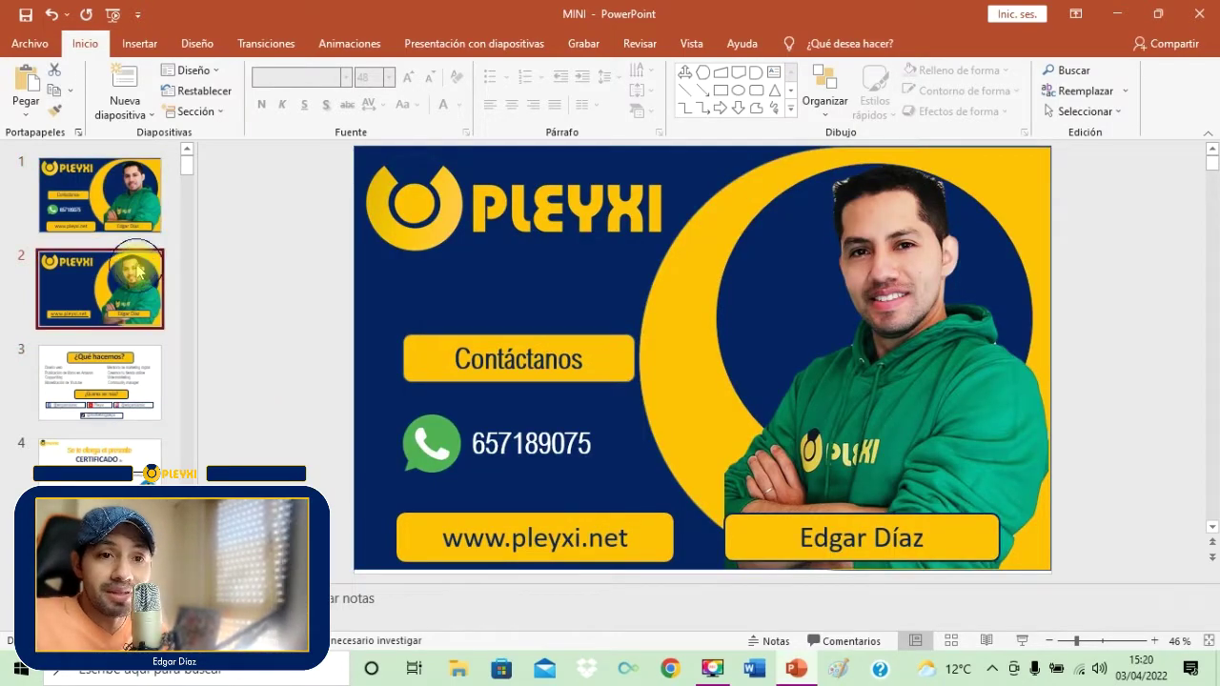